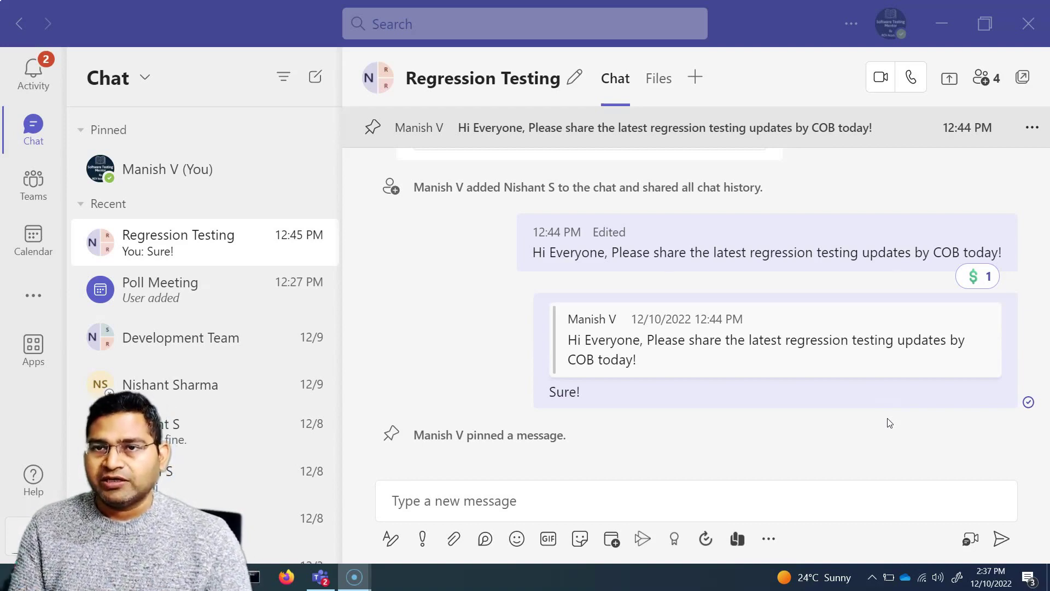
Step: Bring the Teams window forward and open the Apps store from the left rail
click(226, 23)
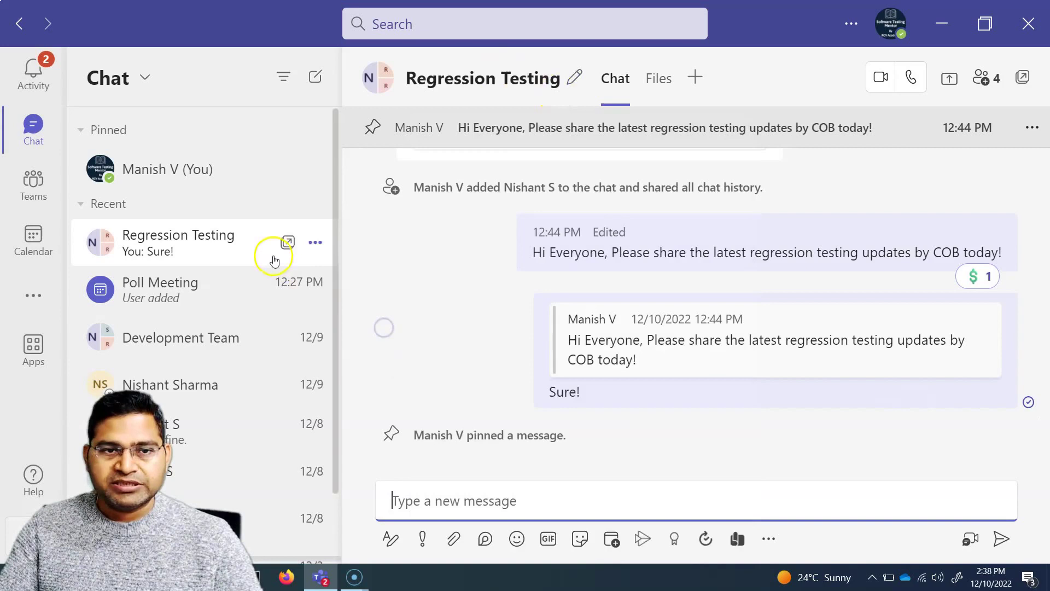
click(36, 352)
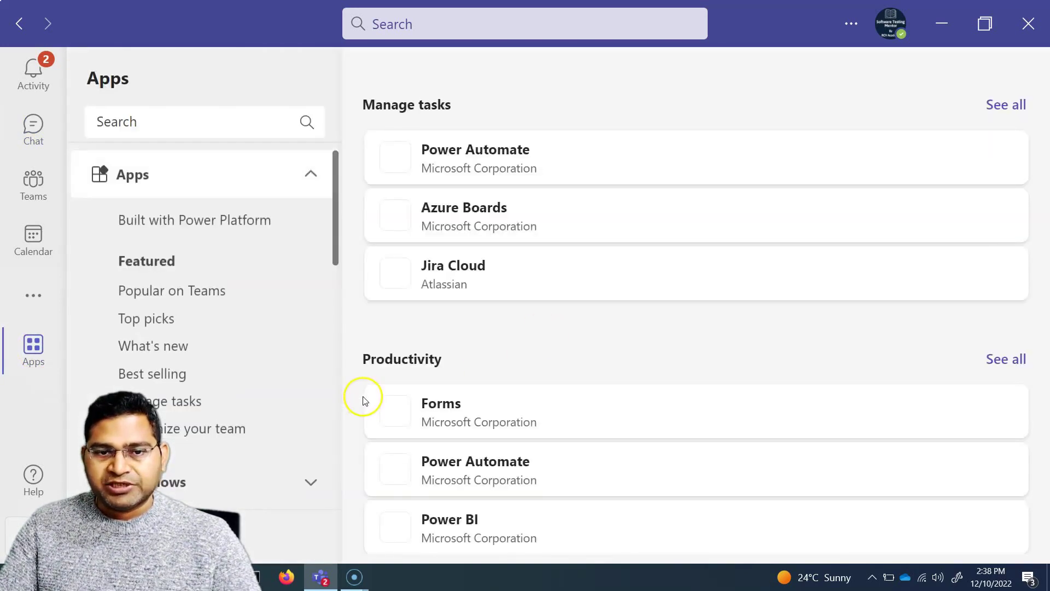
Step: Search the app store for 'updates' and open the Updates app's details page
click(193, 123)
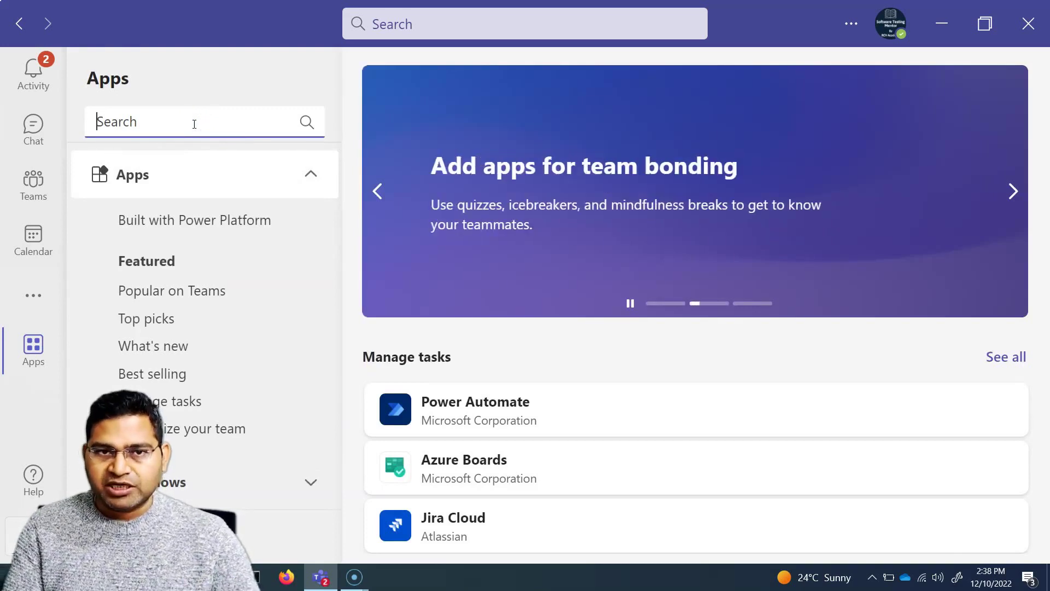
text(update)
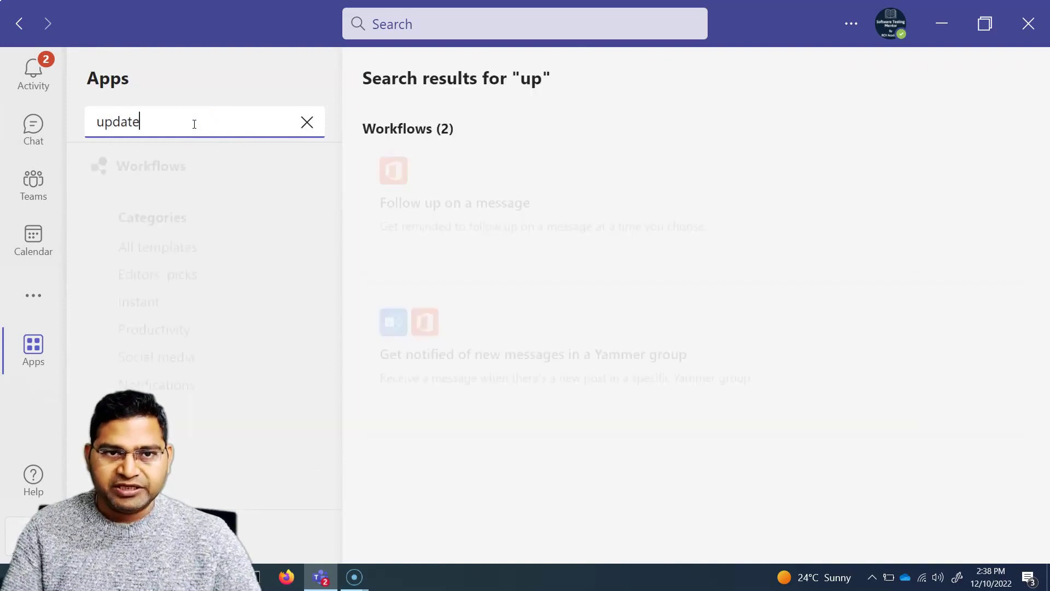
text(s)
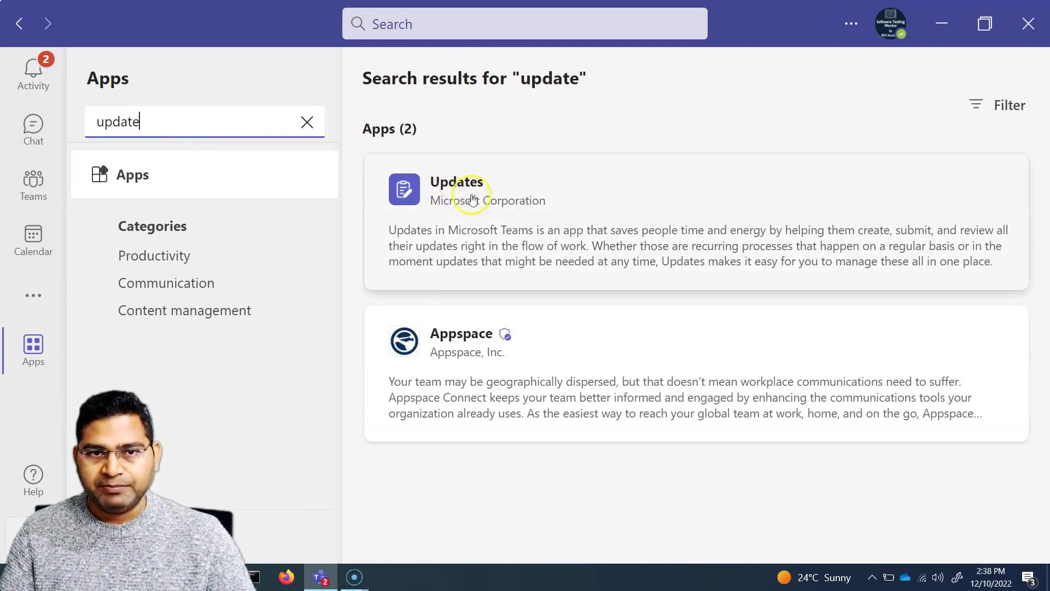
click(517, 231)
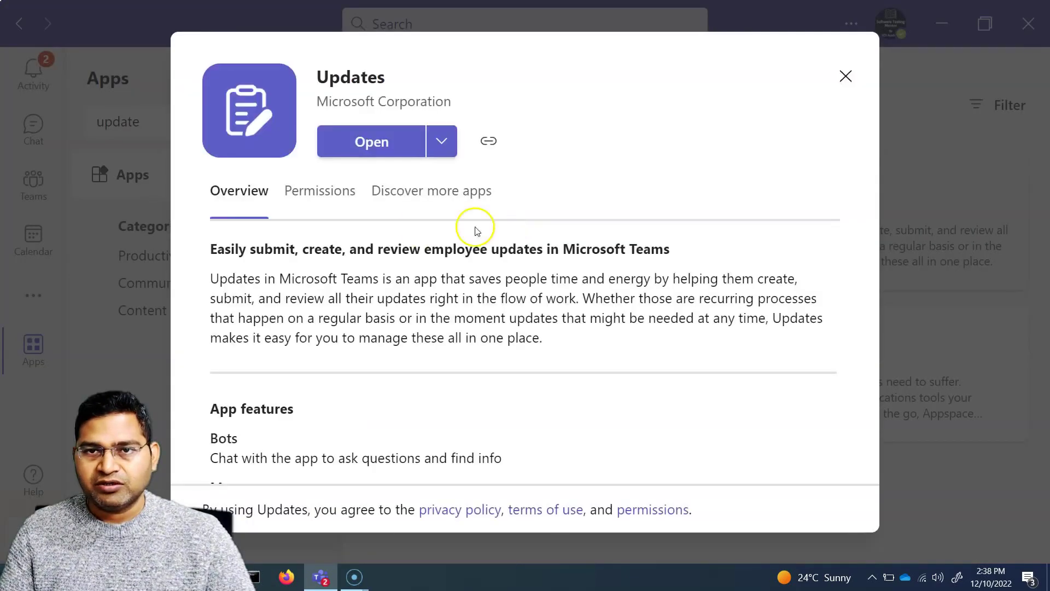
click(368, 148)
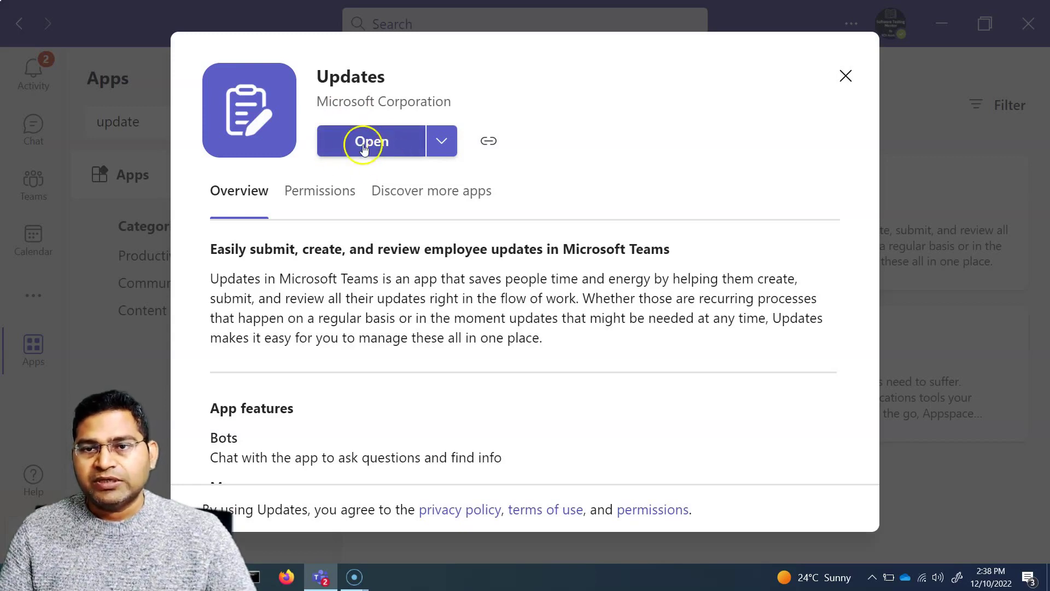
scroll(363, 422, down, 3)
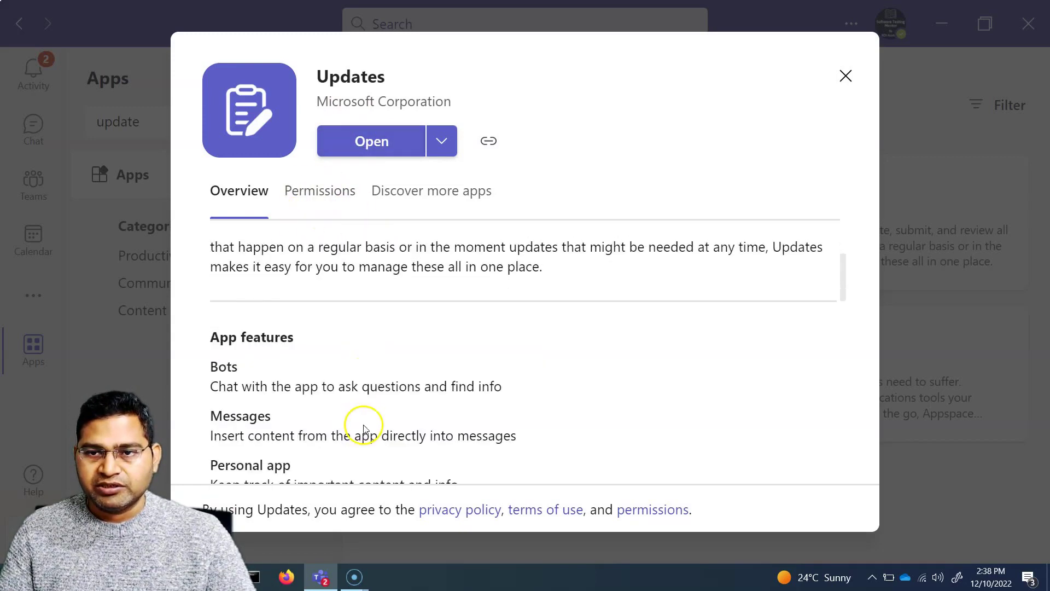
scroll(363, 422, up, 3)
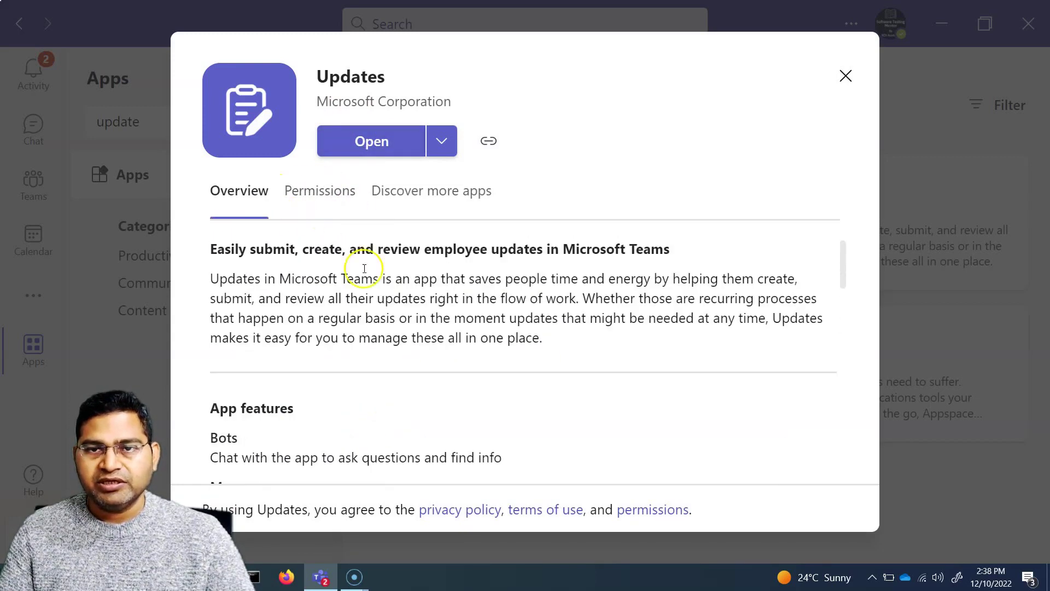
Step: Close the details and launch the Updates app from the more-apps list
click(847, 77)
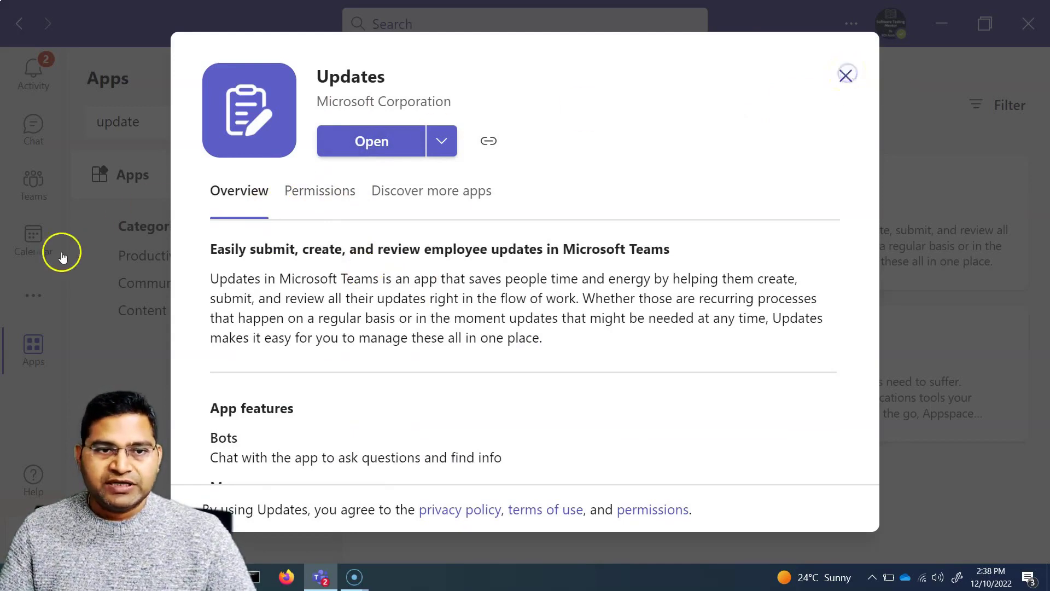
click(29, 296)
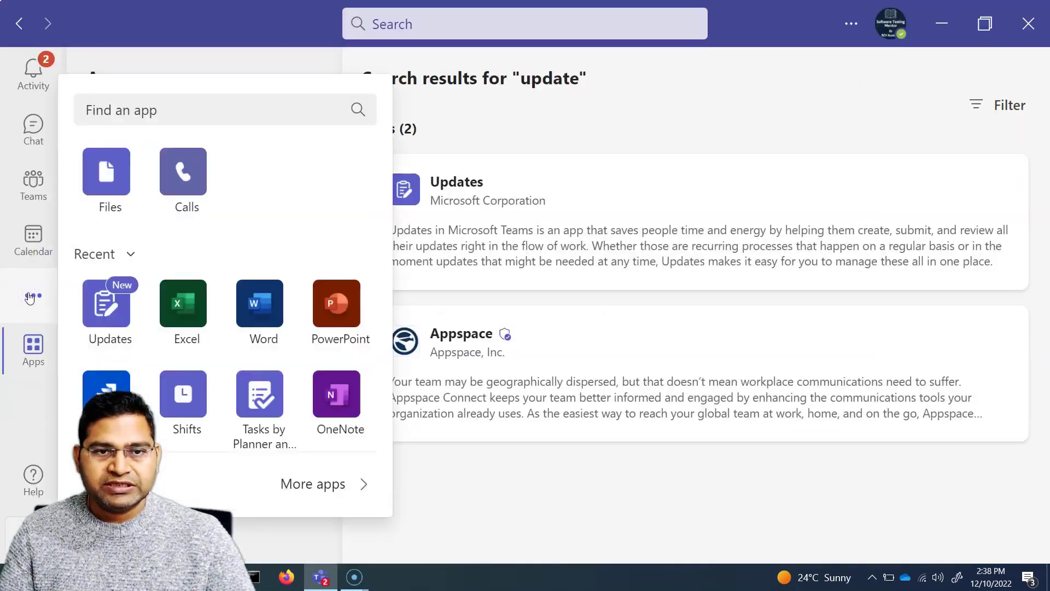
click(129, 303)
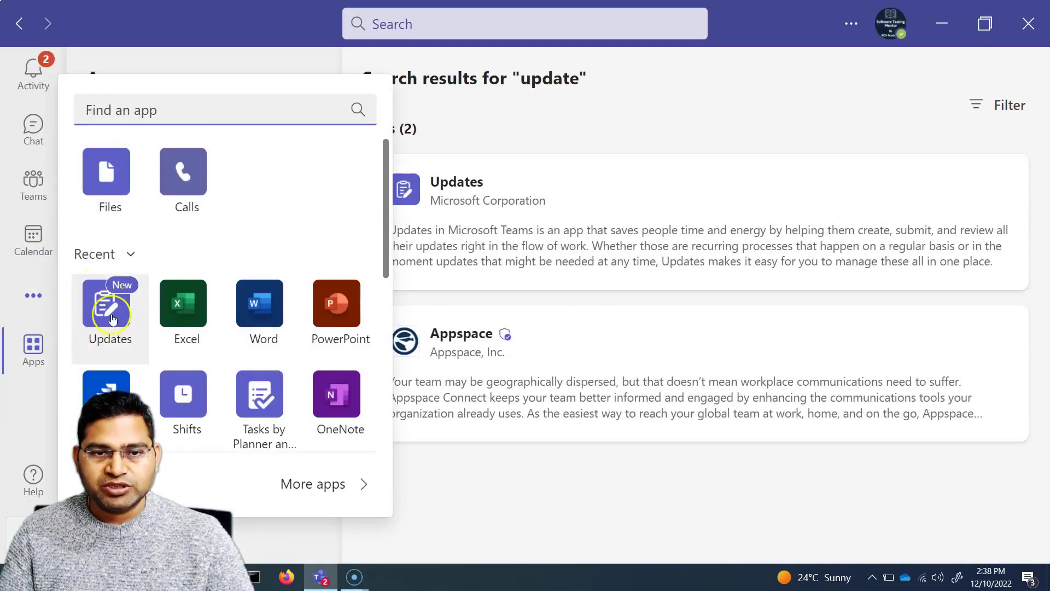
click(117, 185)
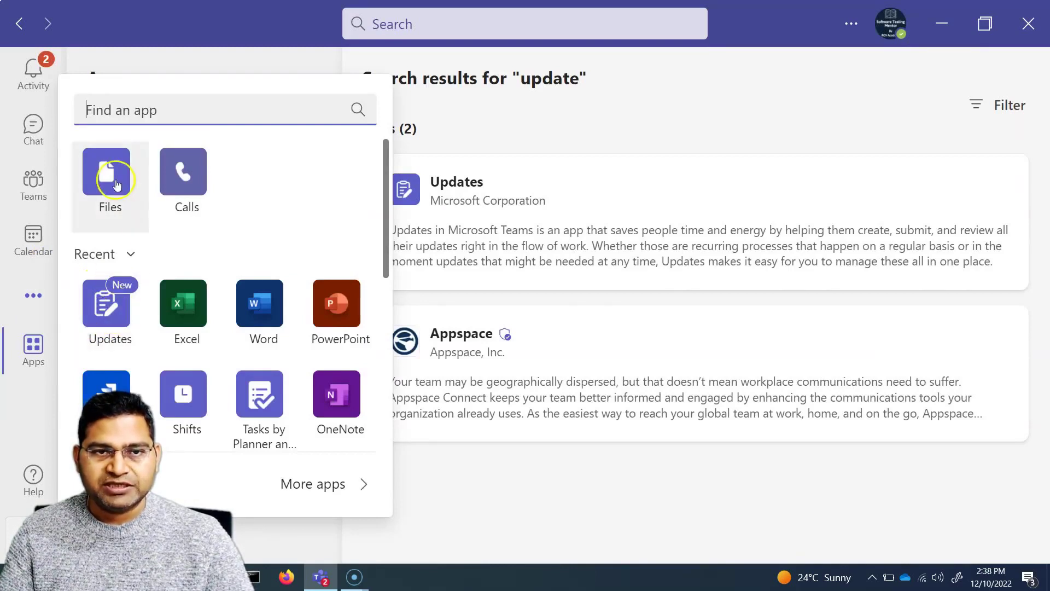
click(110, 319)
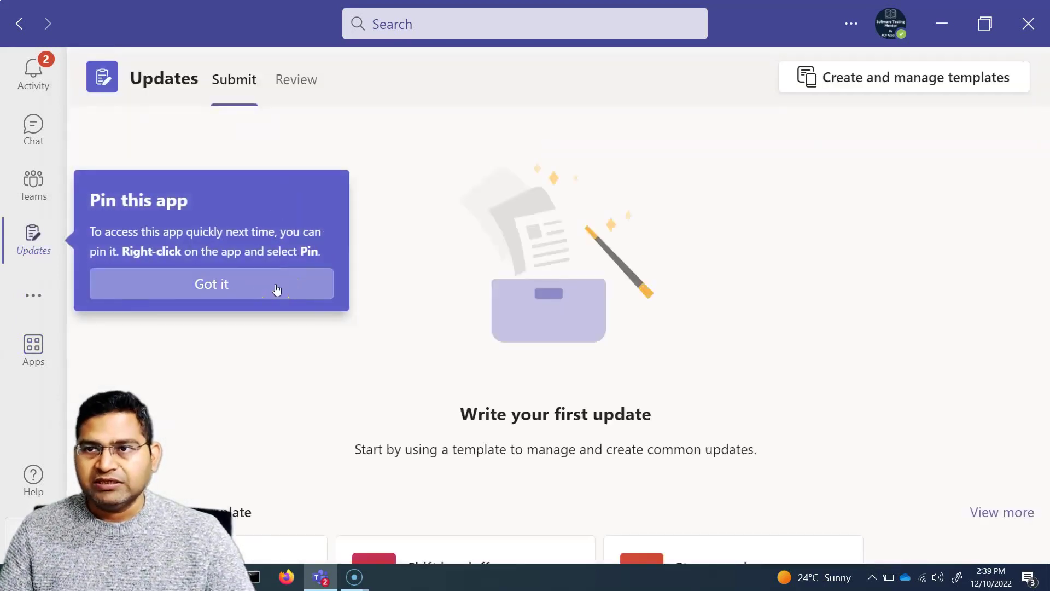
Step: Dismiss the pinning tip and scroll down to the popular templates hint
click(258, 288)
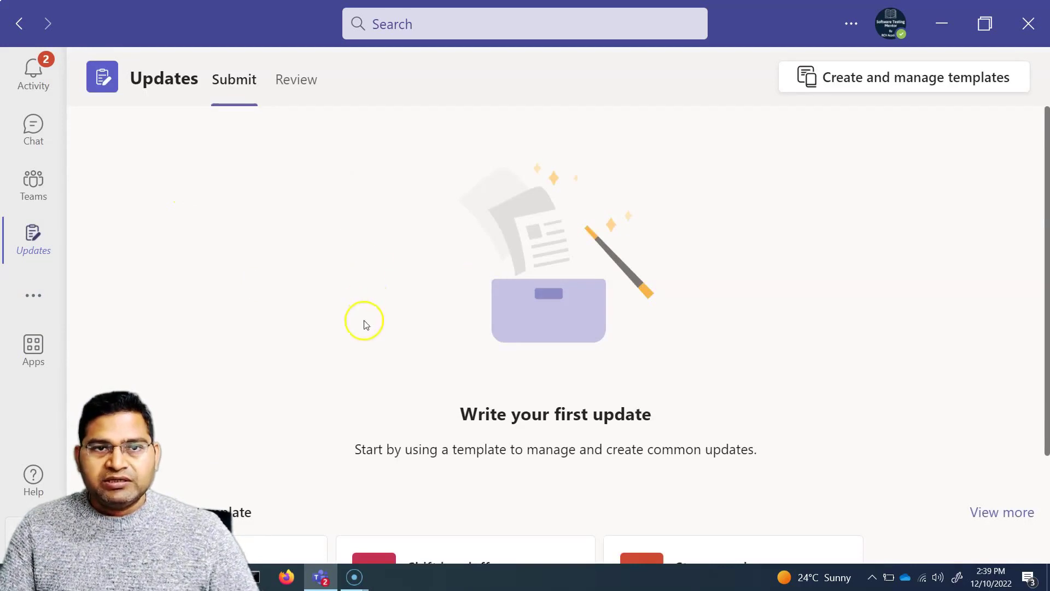
scroll(363, 321, down, 3)
drag(361, 309, 676, 310)
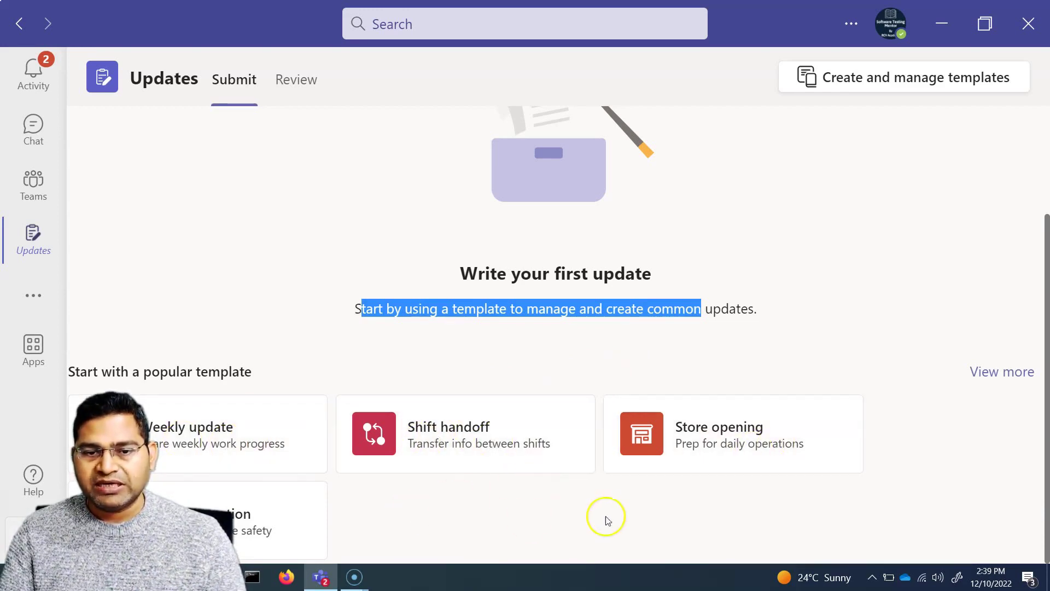
Step: Show all update templates via View more and browse the template gallery
click(1021, 371)
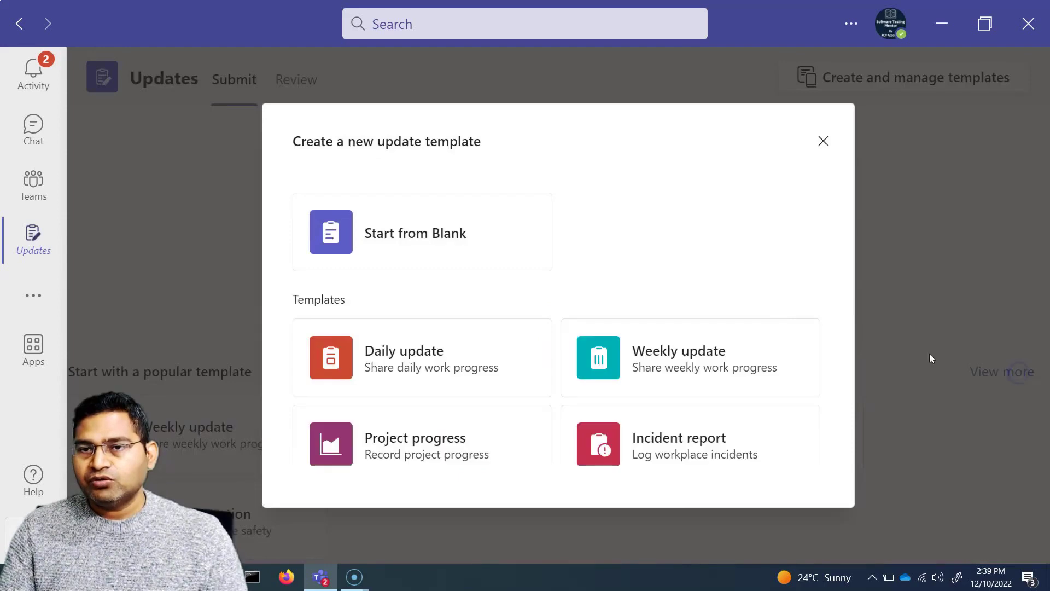
scroll(407, 339, down, 3)
scroll(402, 296, up, 3)
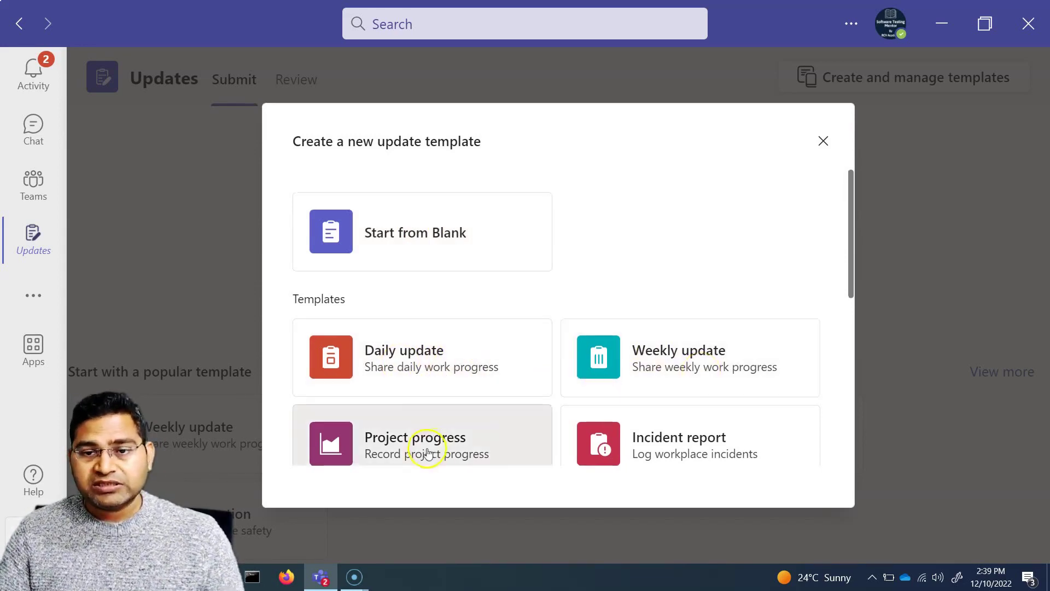
scroll(415, 449, down, 2)
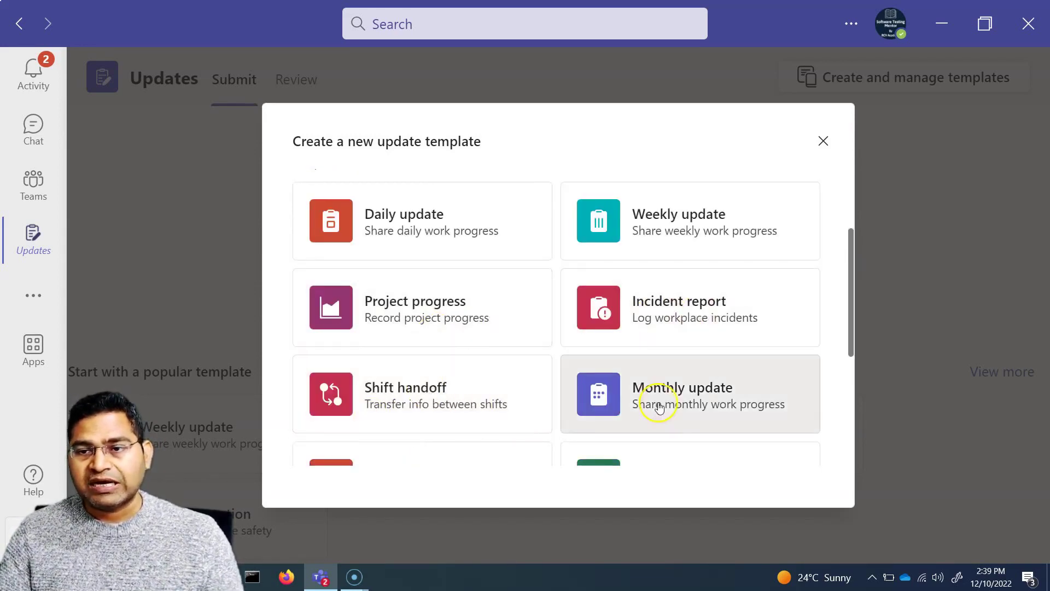
scroll(668, 410, down, 3)
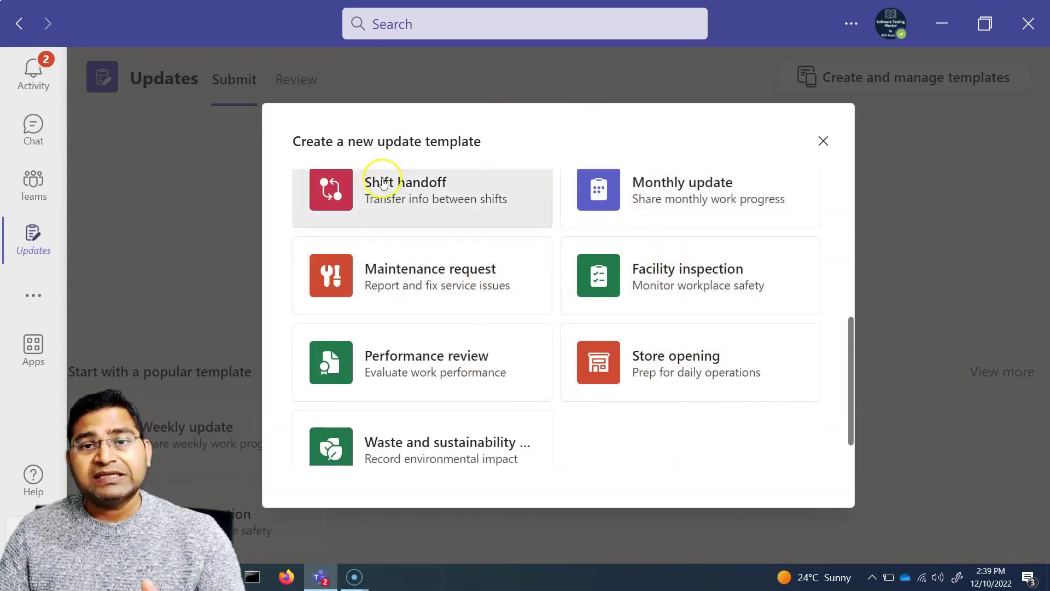
scroll(586, 412, down, 1)
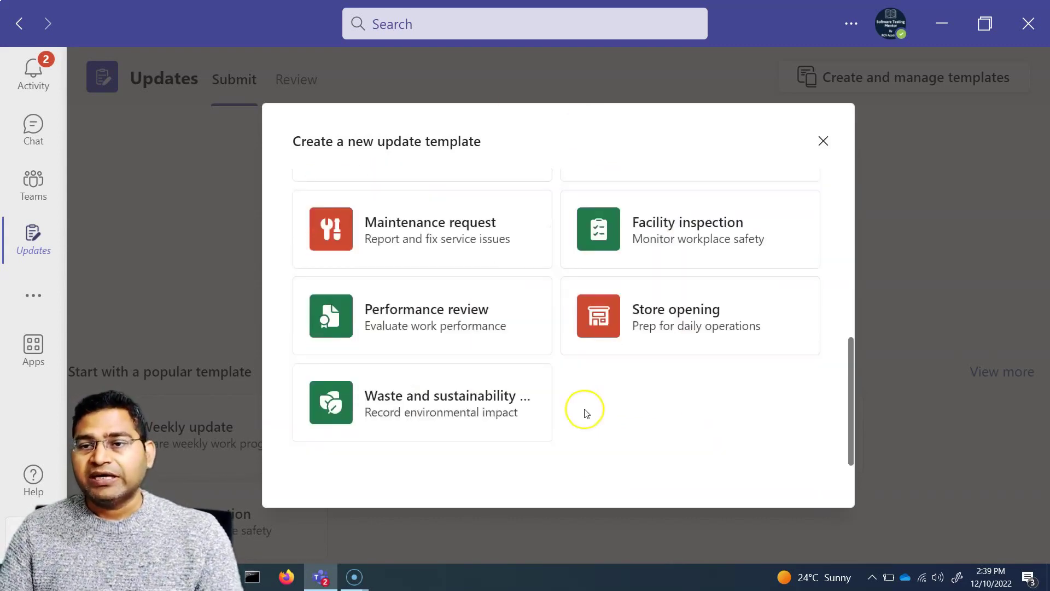
scroll(586, 413, up, 5)
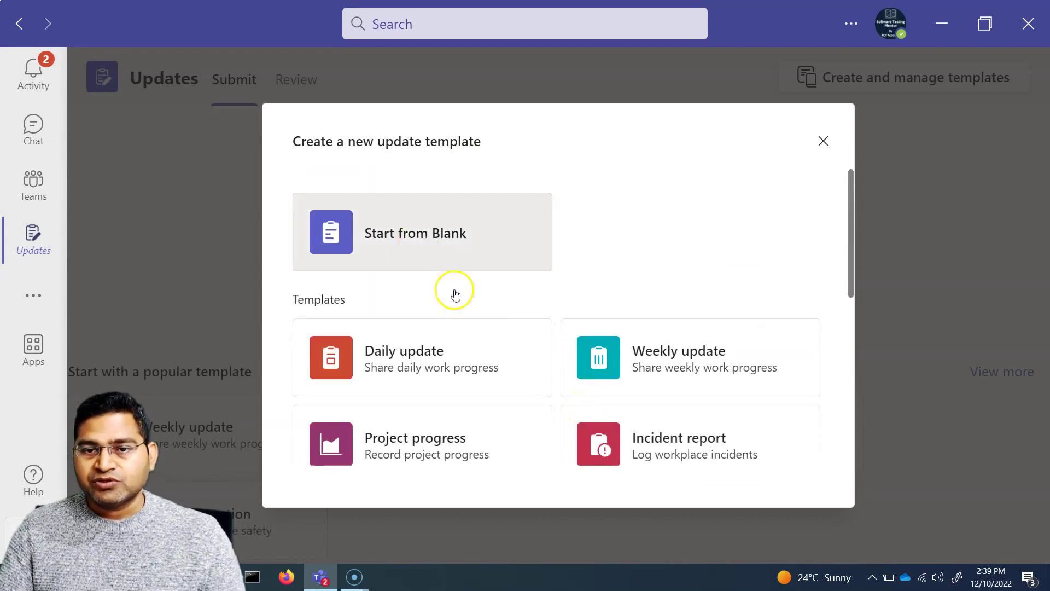
click(438, 367)
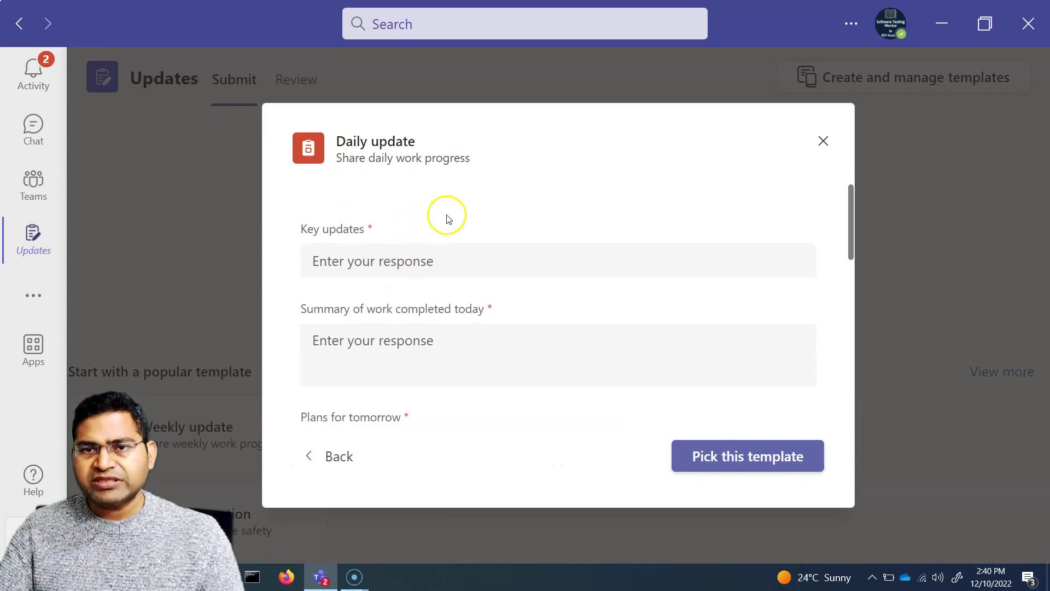
scroll(464, 277, down, 2)
scroll(455, 270, up, 2)
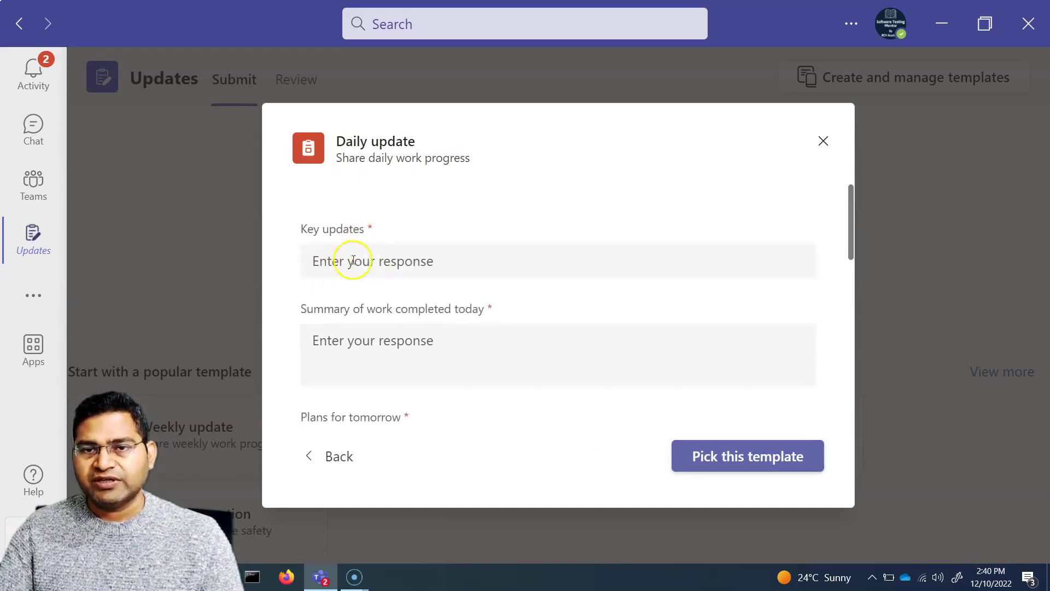
click(403, 260)
click(378, 348)
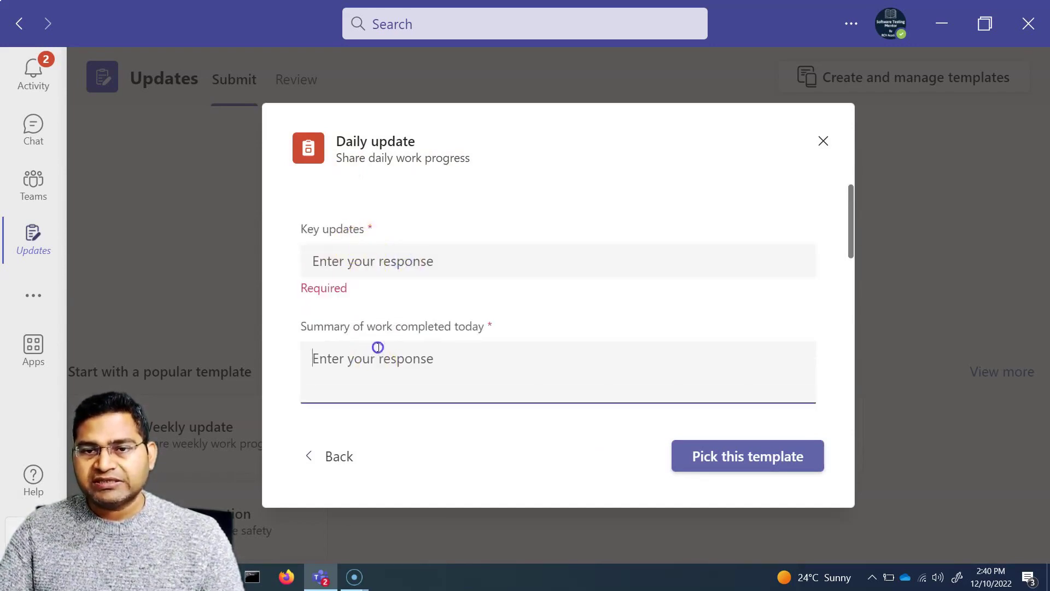
scroll(376, 351, down, 4)
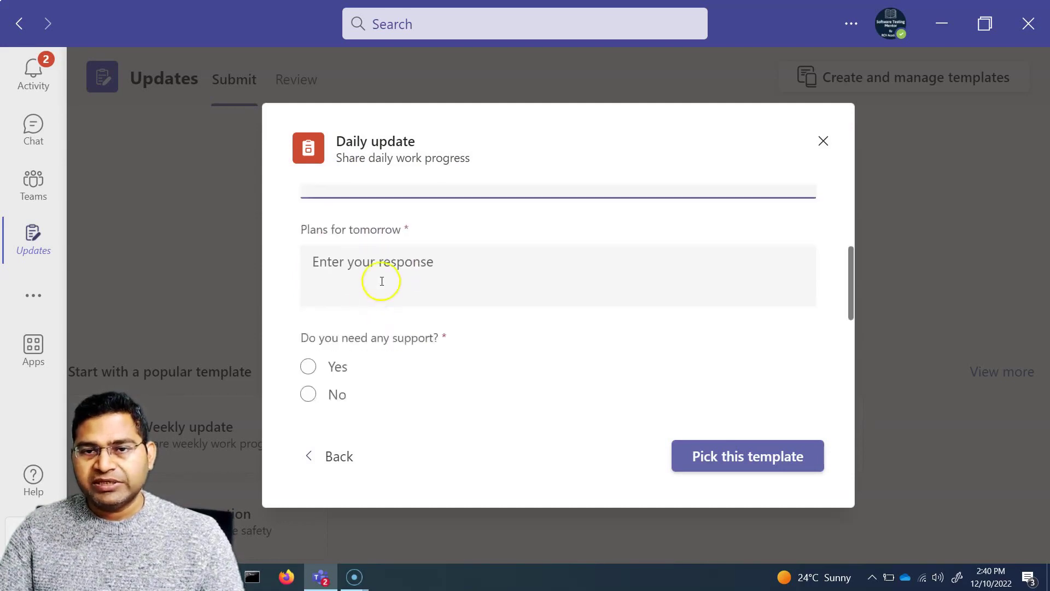
click(382, 281)
scroll(376, 296, down, 3)
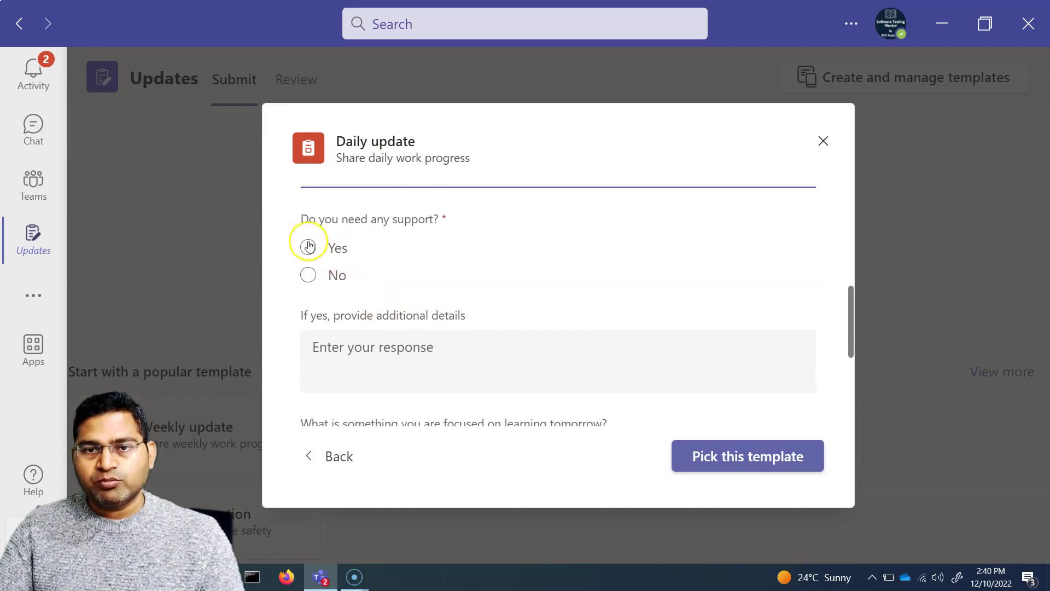
scroll(515, 270, down, 3)
scroll(450, 253, up, 3)
click(469, 291)
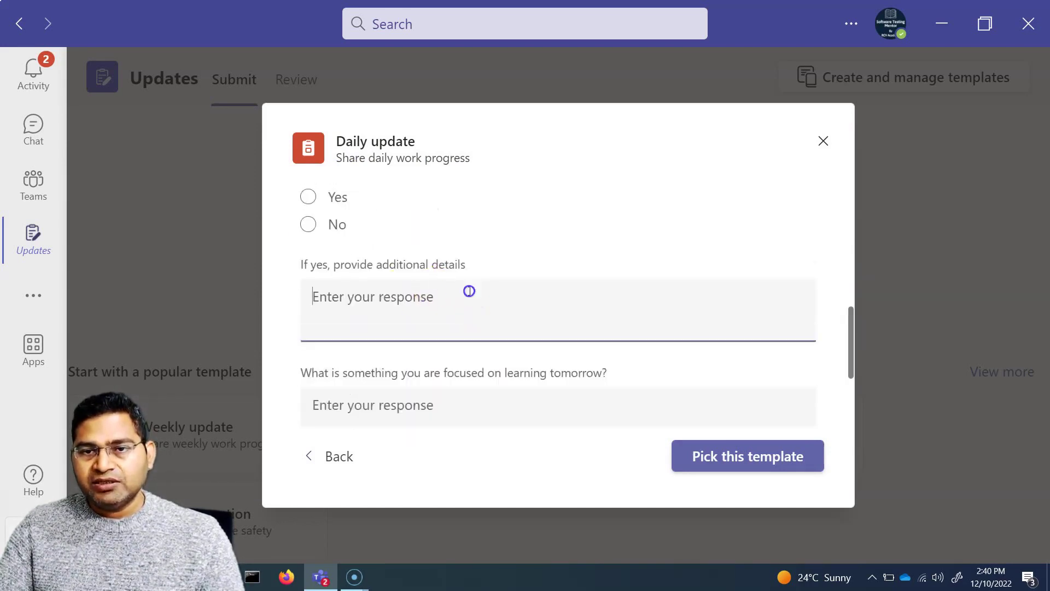
scroll(499, 302, down, 2)
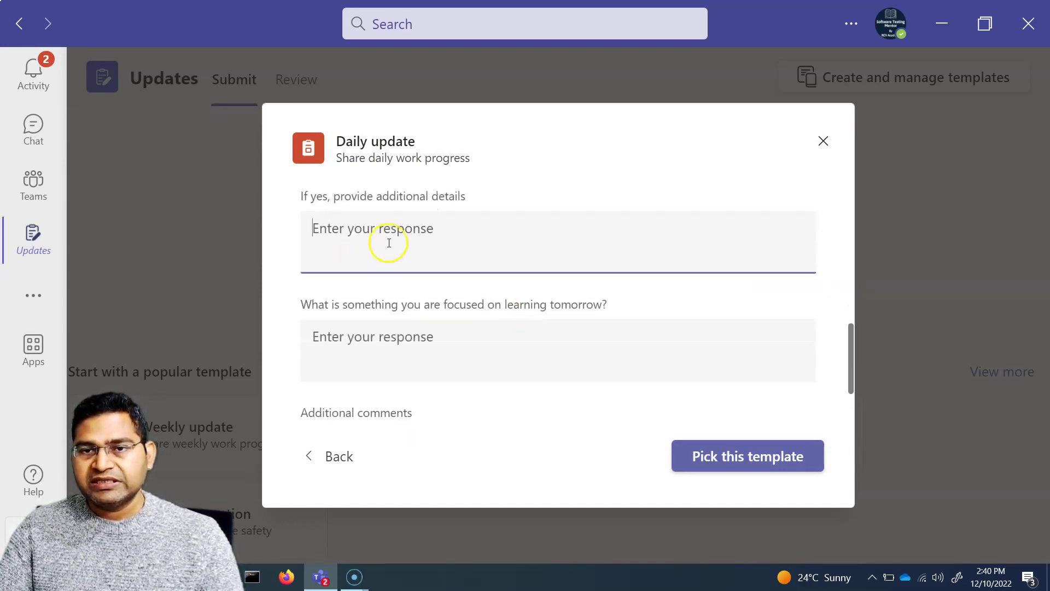
click(370, 343)
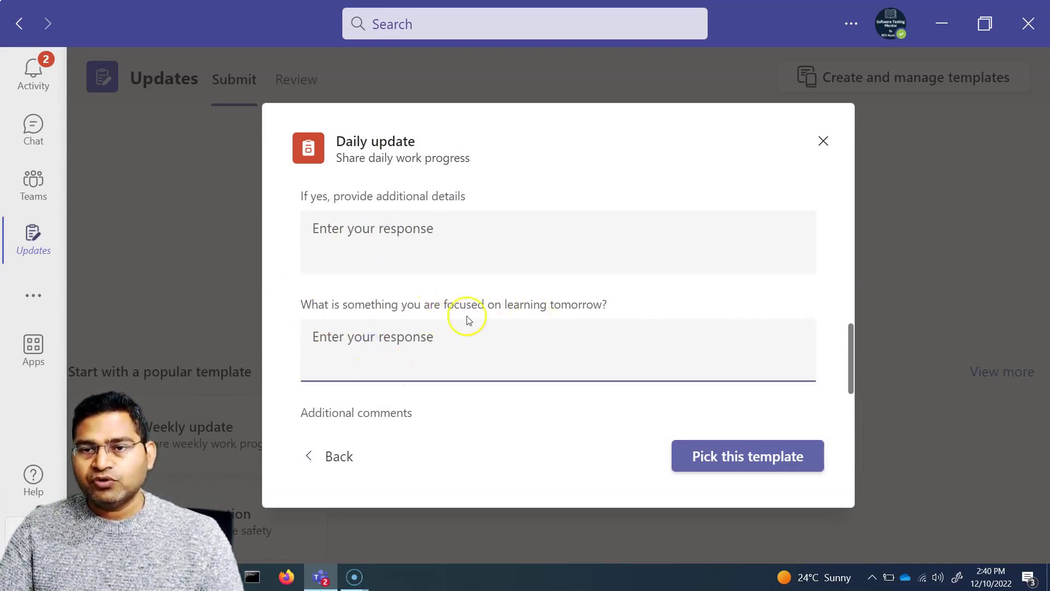
click(621, 299)
click(459, 359)
scroll(494, 359, down, 2)
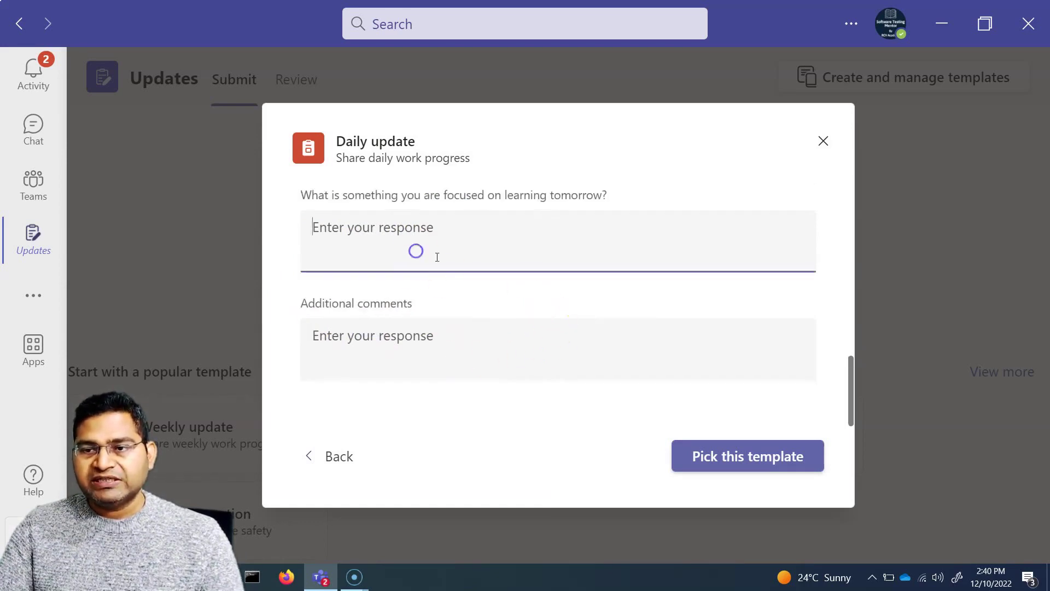
scroll(449, 257, up, 1)
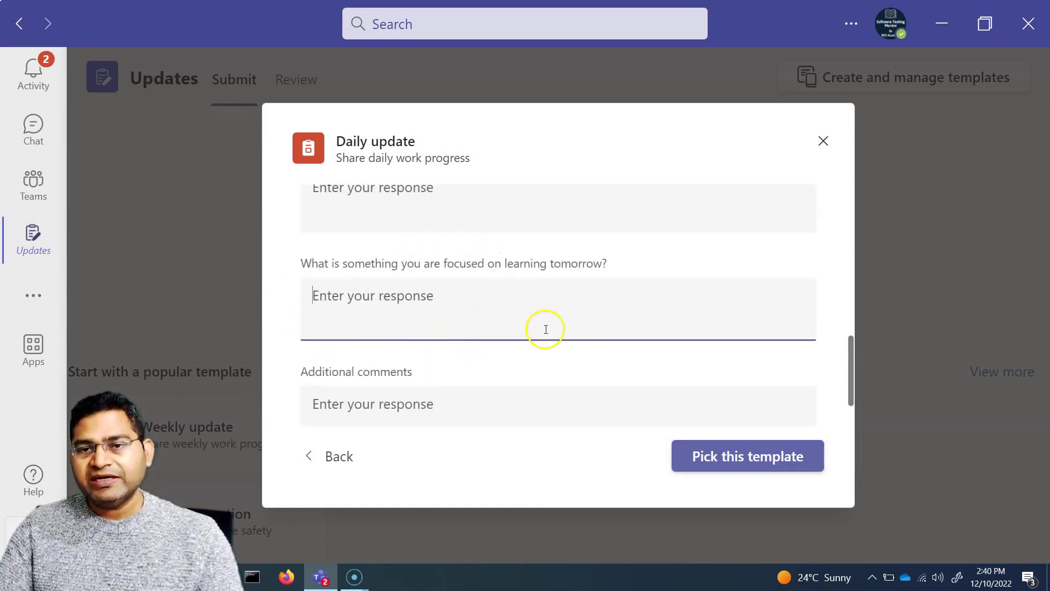
scroll(383, 372, down, 1)
click(417, 336)
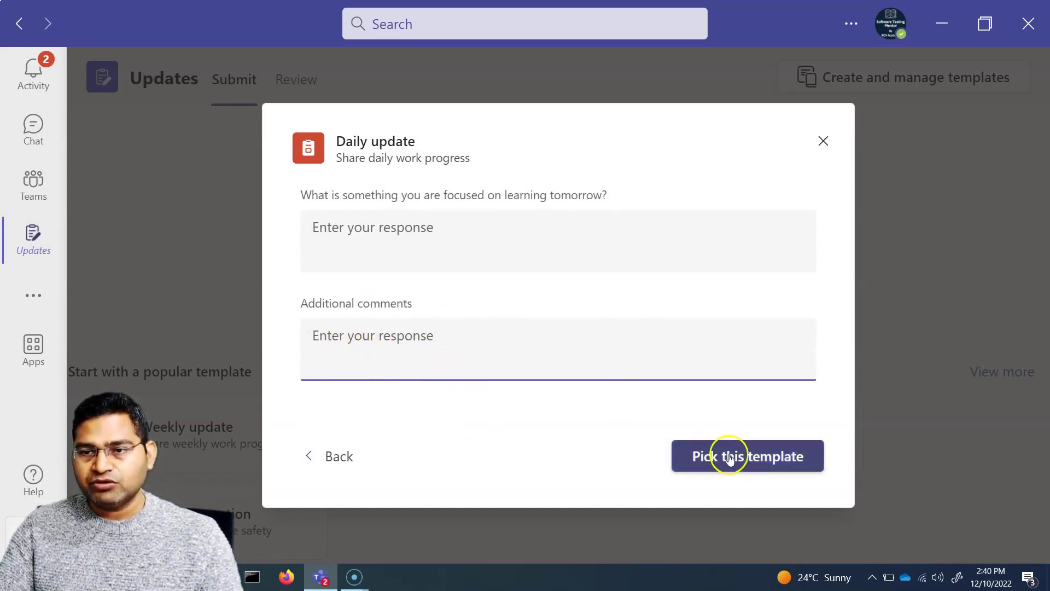
Step: Pick the Daily update template and retitle it 'Daily update - Testing Team'
click(746, 461)
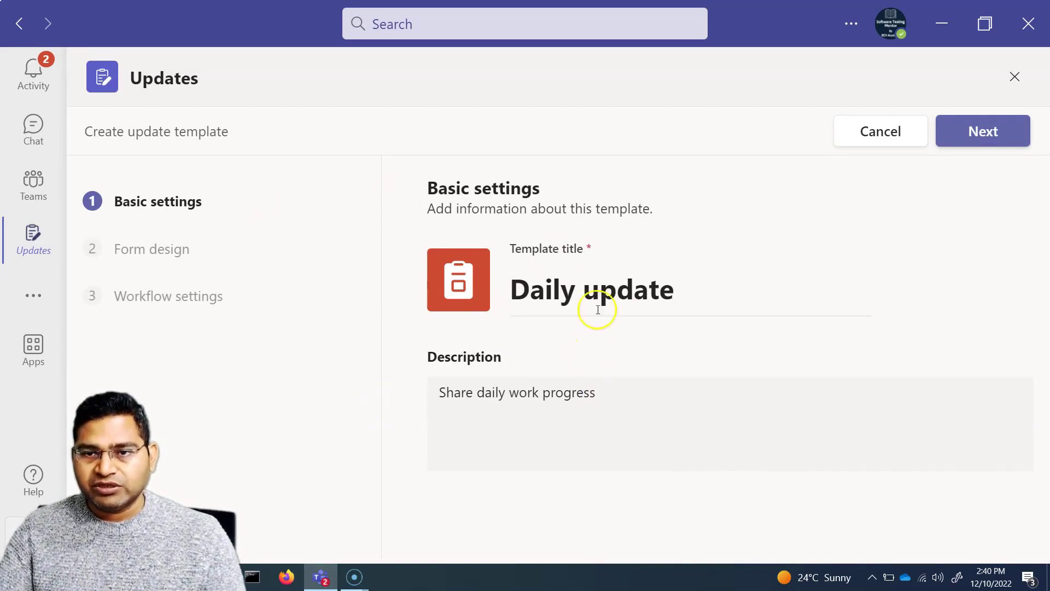
click(599, 290)
click(698, 294)
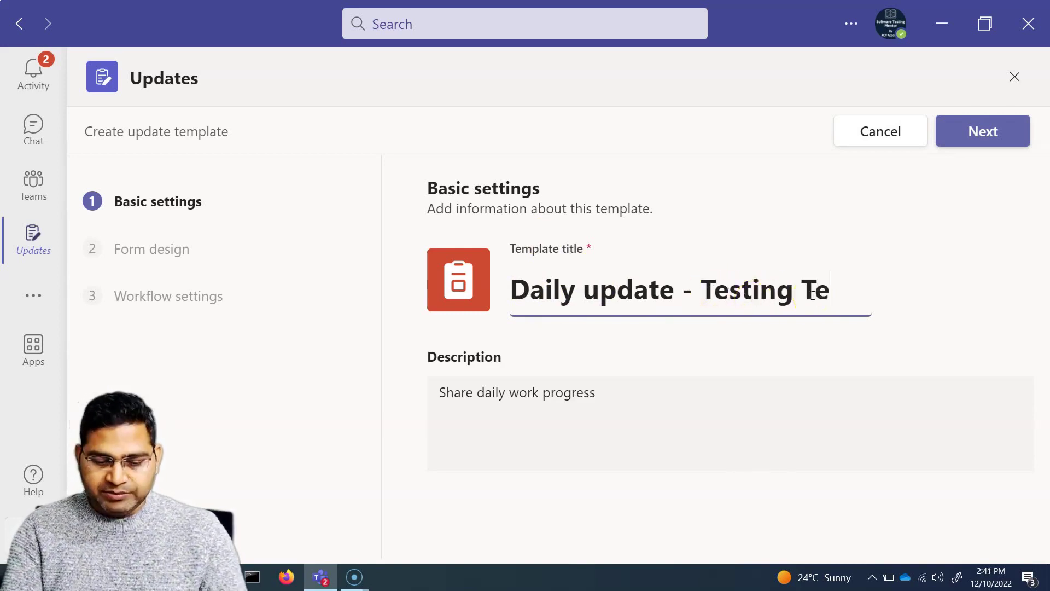
Step: Set the description to 'Daily update for Testing Team' and continue to Form design
click(517, 395)
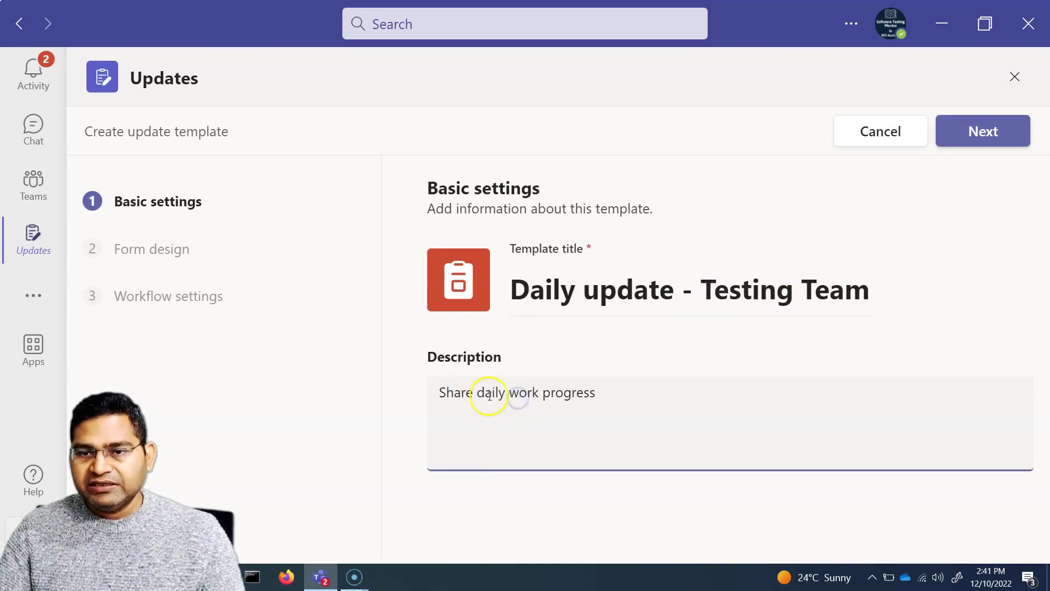
click(744, 292)
key(ctrl+a)
key(ctrl+c)
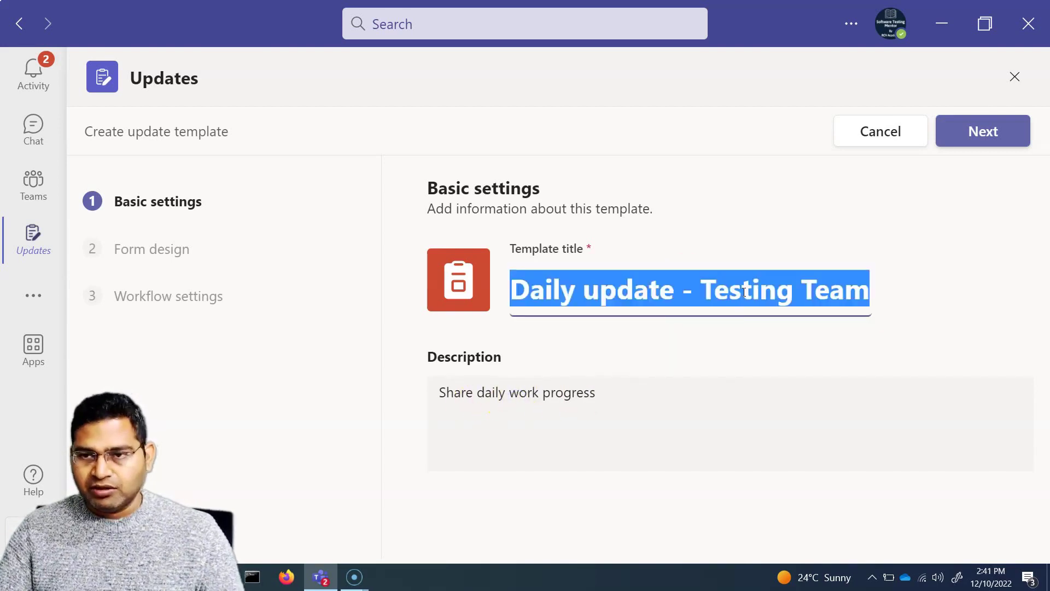
click(533, 397)
key(ctrl+a)
key(ctrl+v)
click(645, 356)
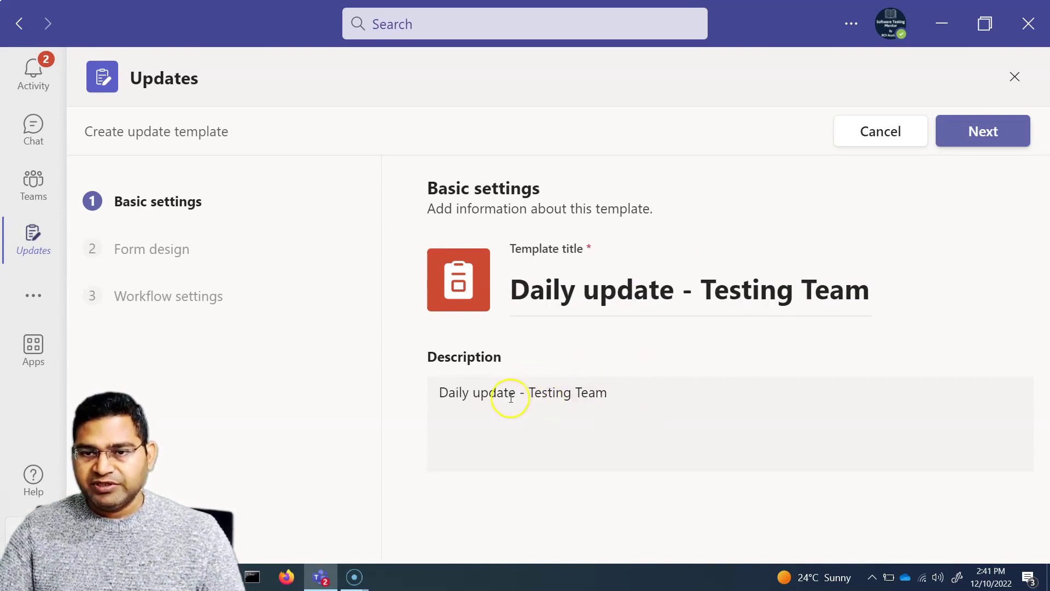
click(529, 394)
key(BackSpace)
key(BackSpace)
text(for)
click(662, 357)
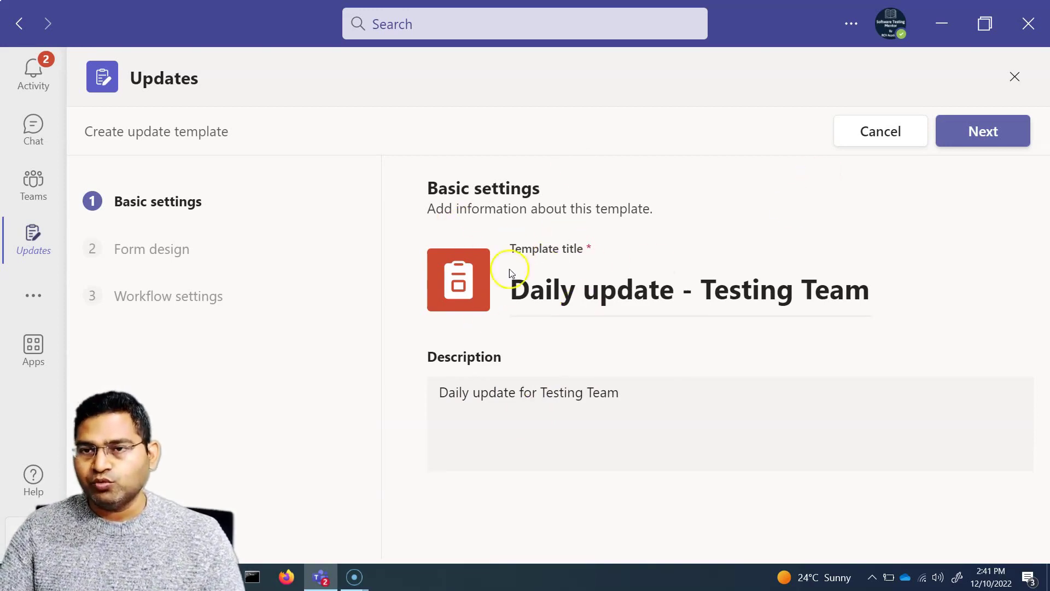
click(981, 133)
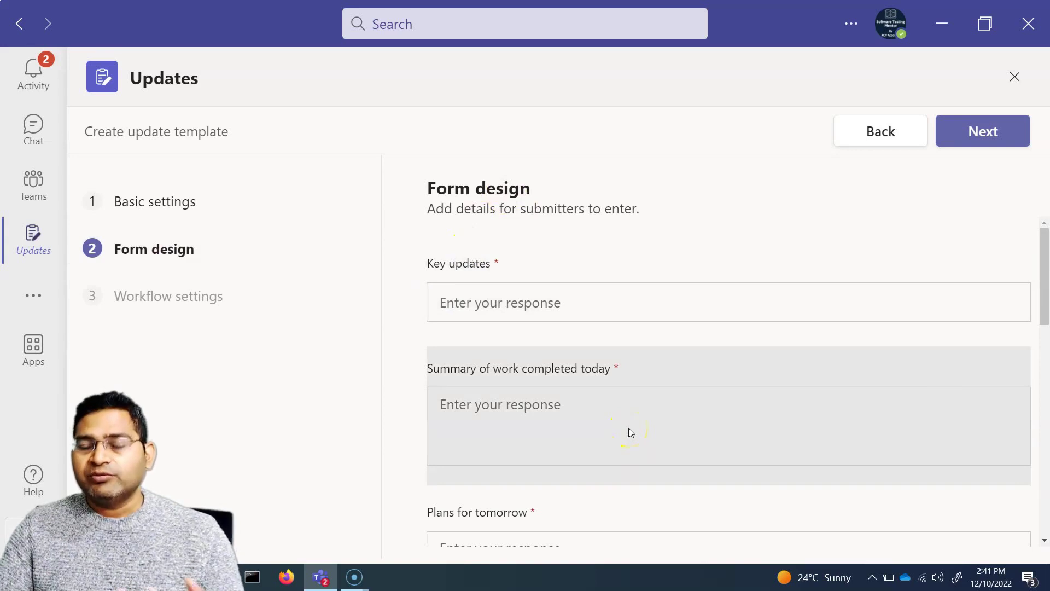
Step: Select the 'What is something you are focused on learning tomorrow?' question in Form design
scroll(629, 432, down, 3)
scroll(558, 434, down, 1)
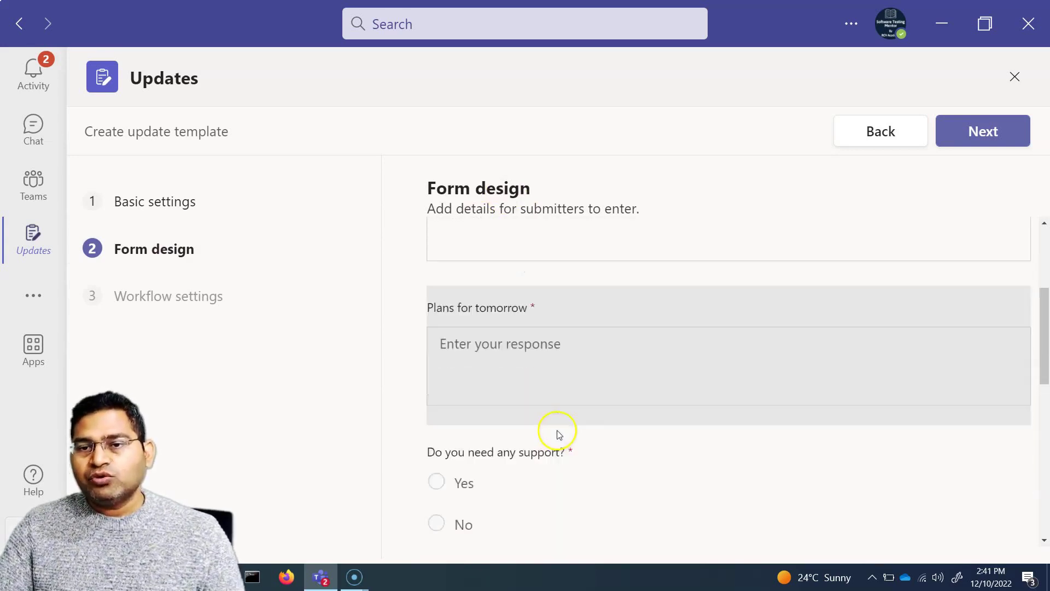
scroll(559, 433, down, 3)
scroll(568, 359, up, 3)
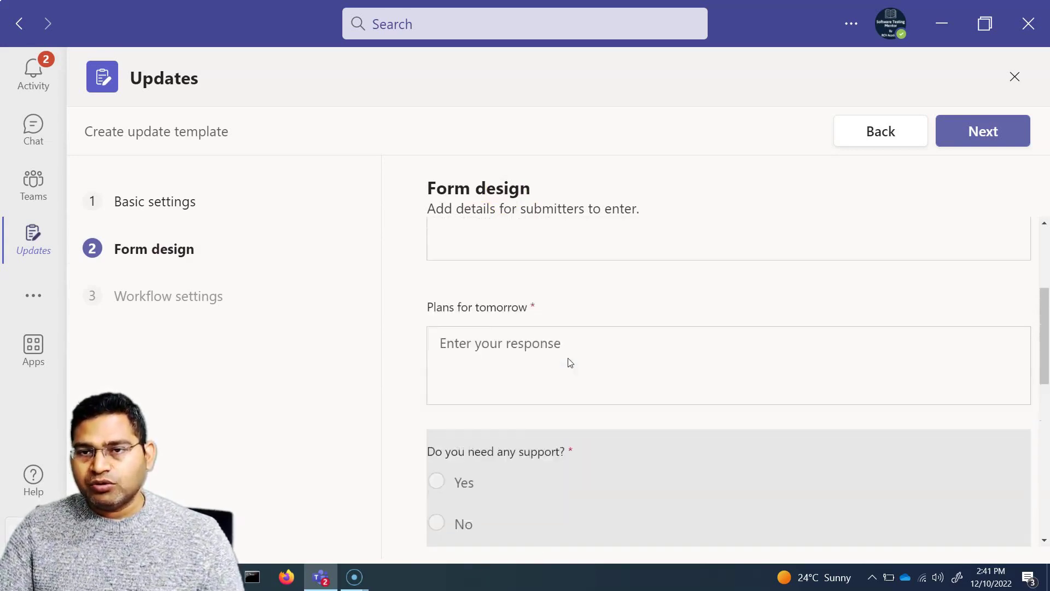
click(543, 356)
scroll(569, 407, down, 4)
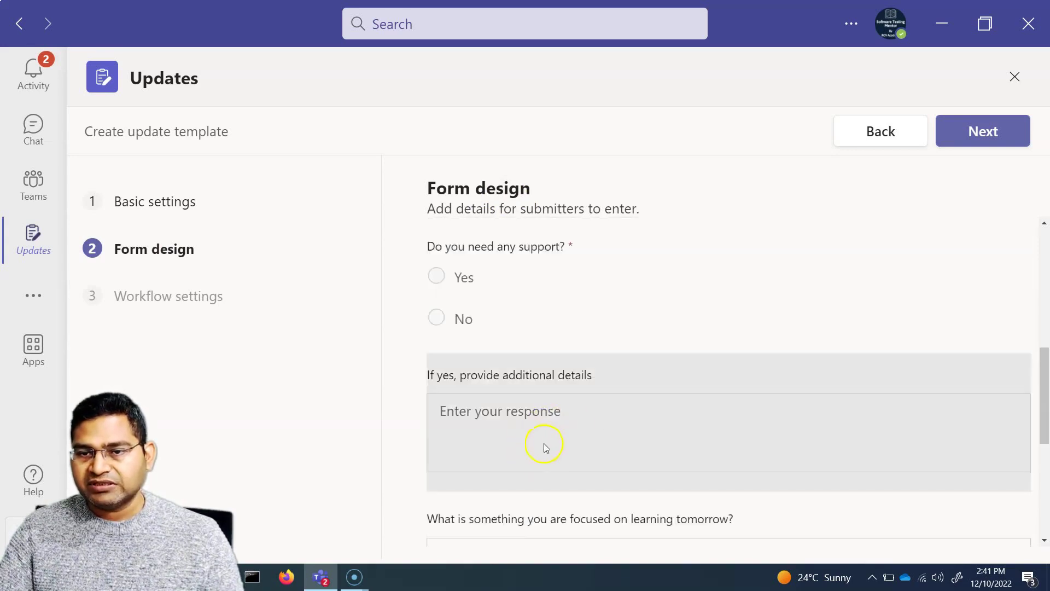
scroll(546, 447, down, 3)
click(598, 436)
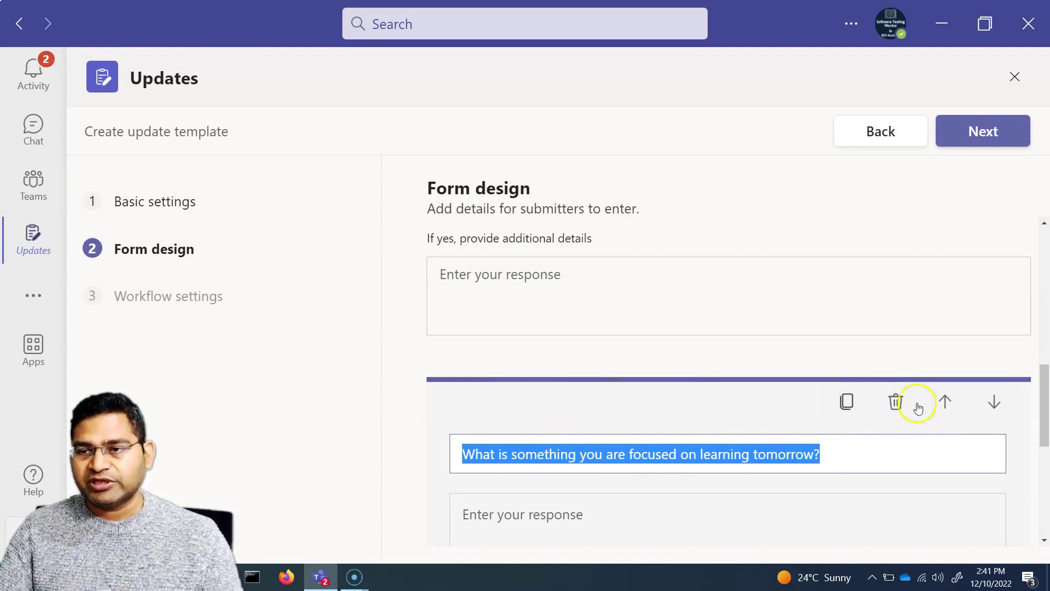
Step: Delete the learning-tomorrow question from the form
click(743, 413)
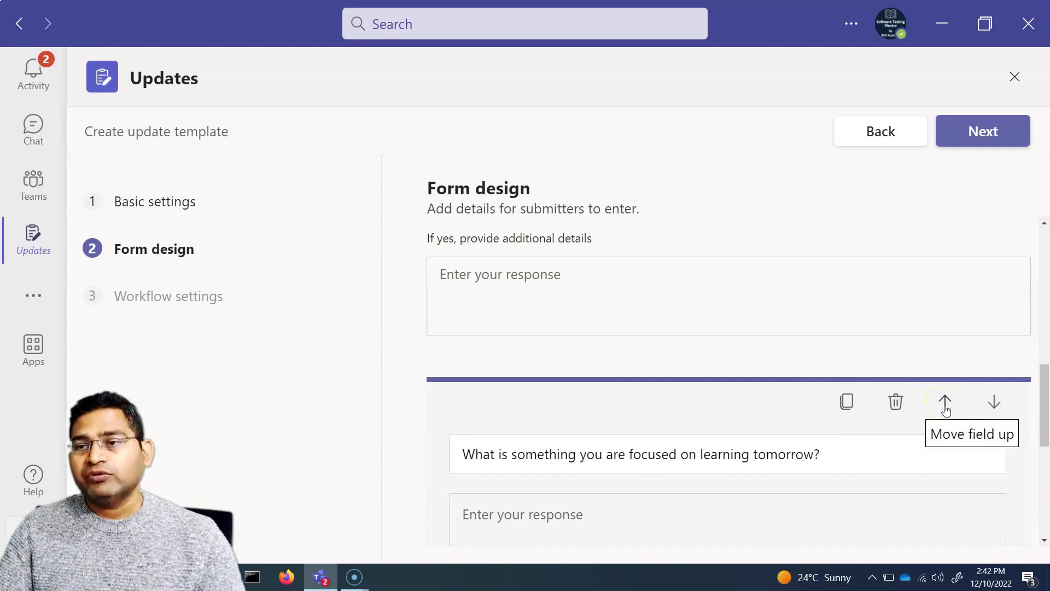
click(846, 405)
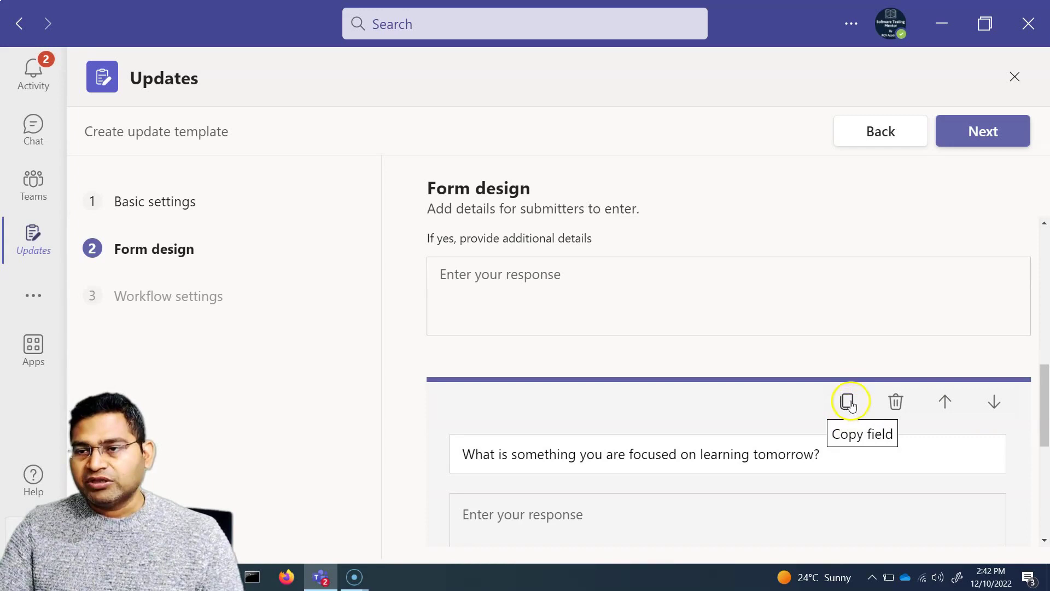
scroll(668, 382, down, 1)
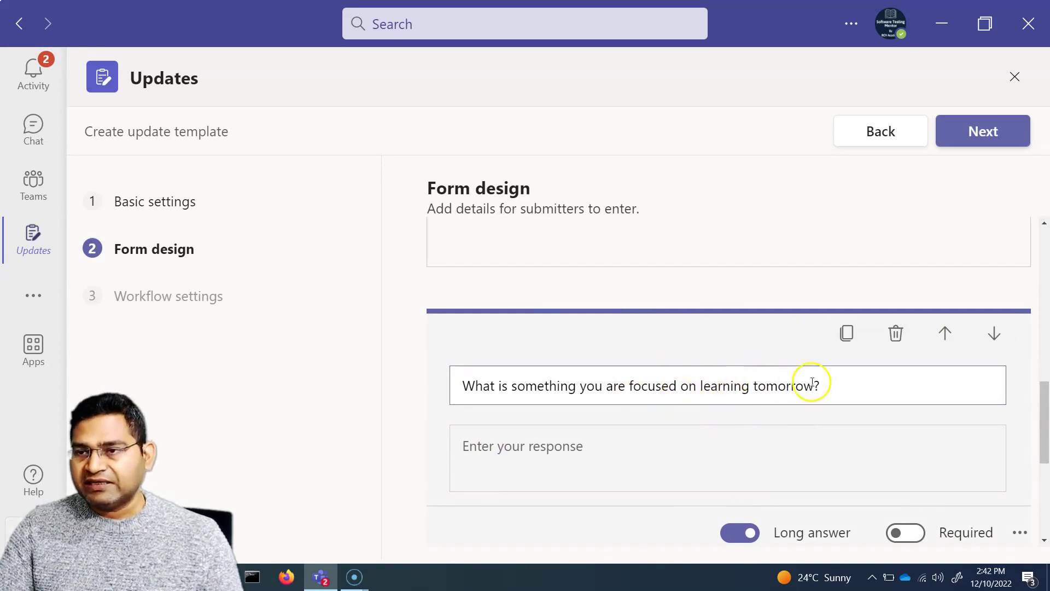
click(895, 333)
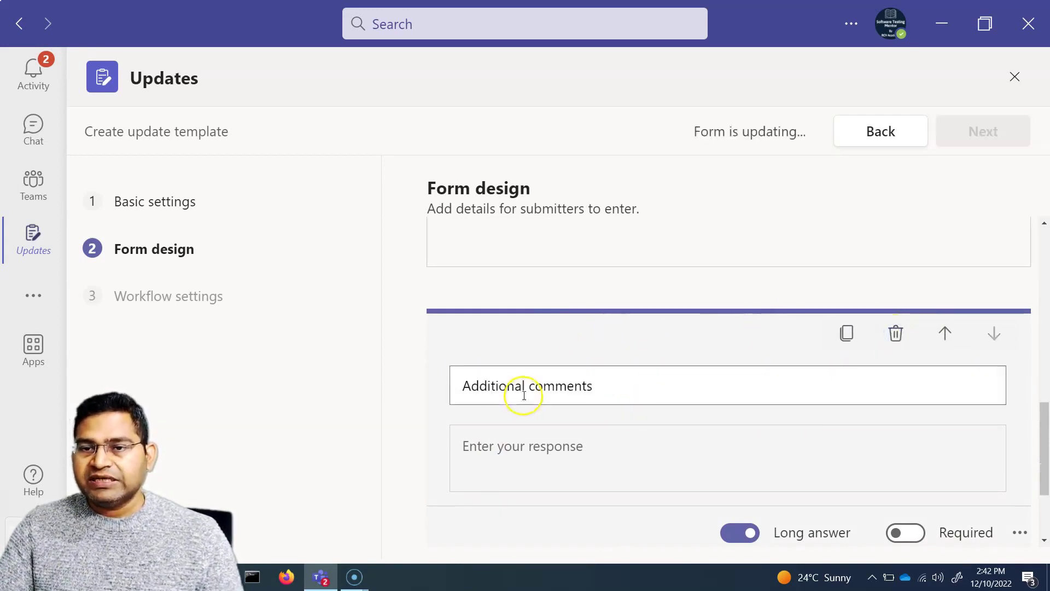
Step: Select the 'If yes, provide additional details' question for editing
scroll(644, 410, down, 1)
scroll(644, 411, up, 4)
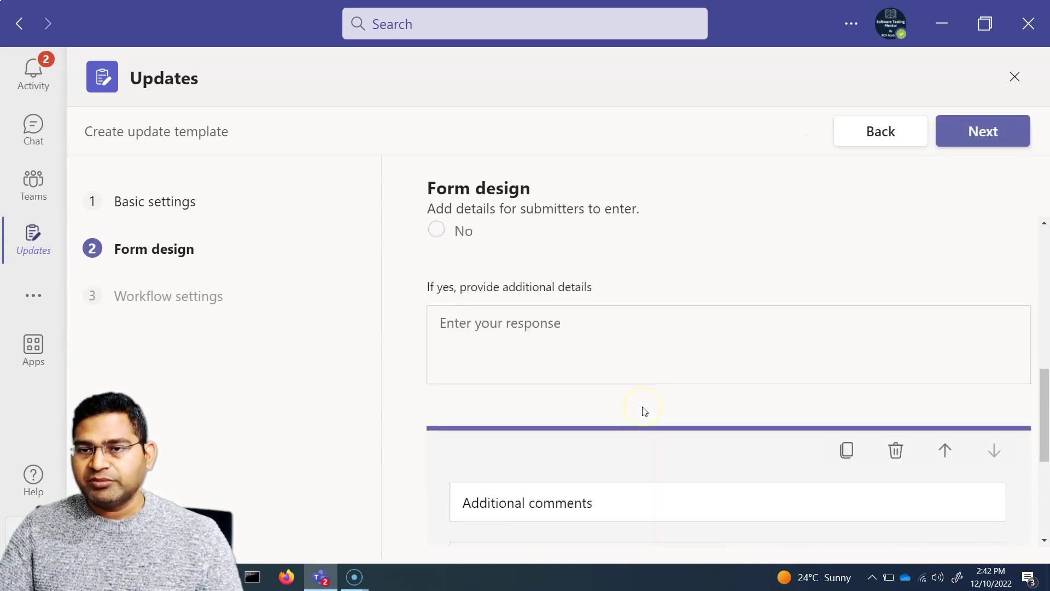
click(650, 384)
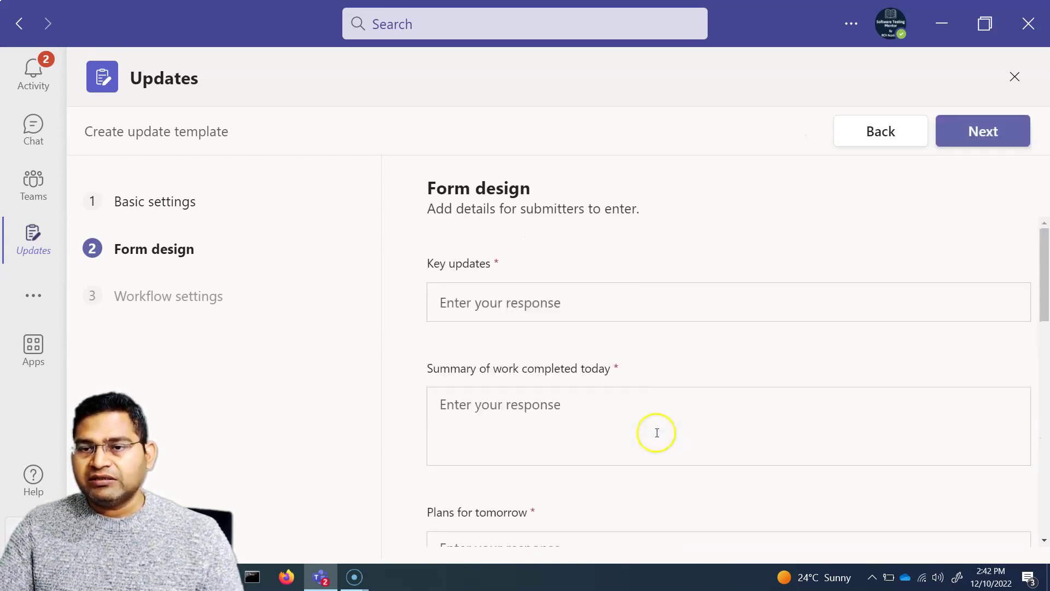
Step: Keep Long answer on and turn Required off for 'If yes, provide additional details'
scroll(609, 428, down, 1)
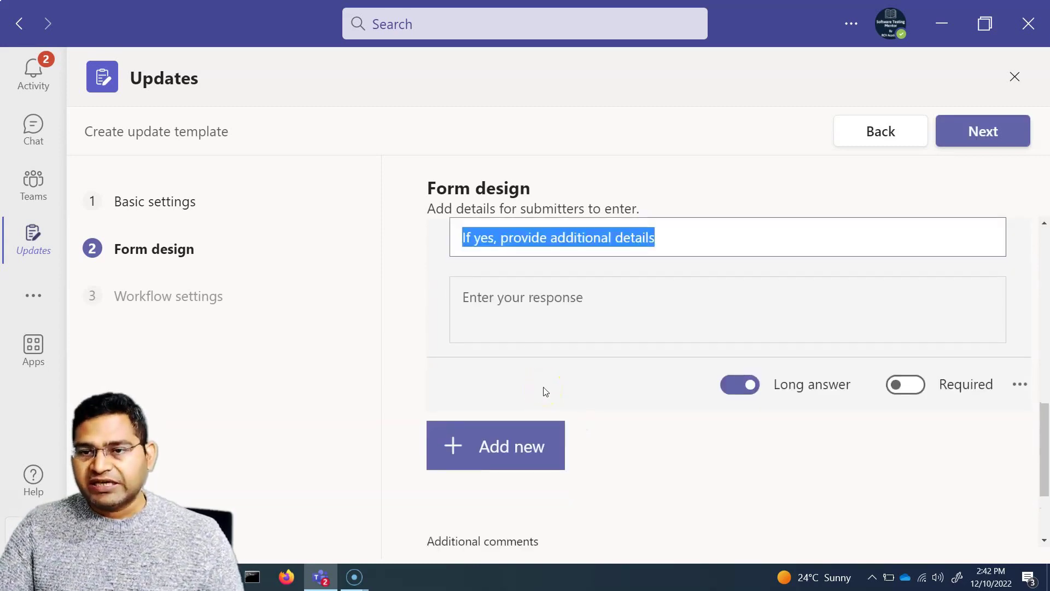
click(737, 386)
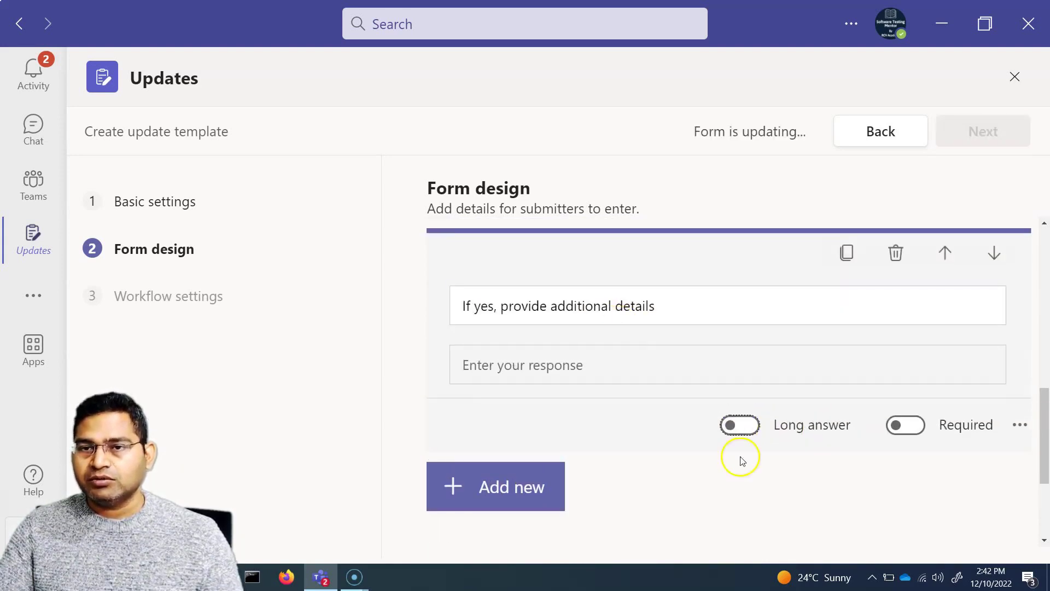
click(740, 424)
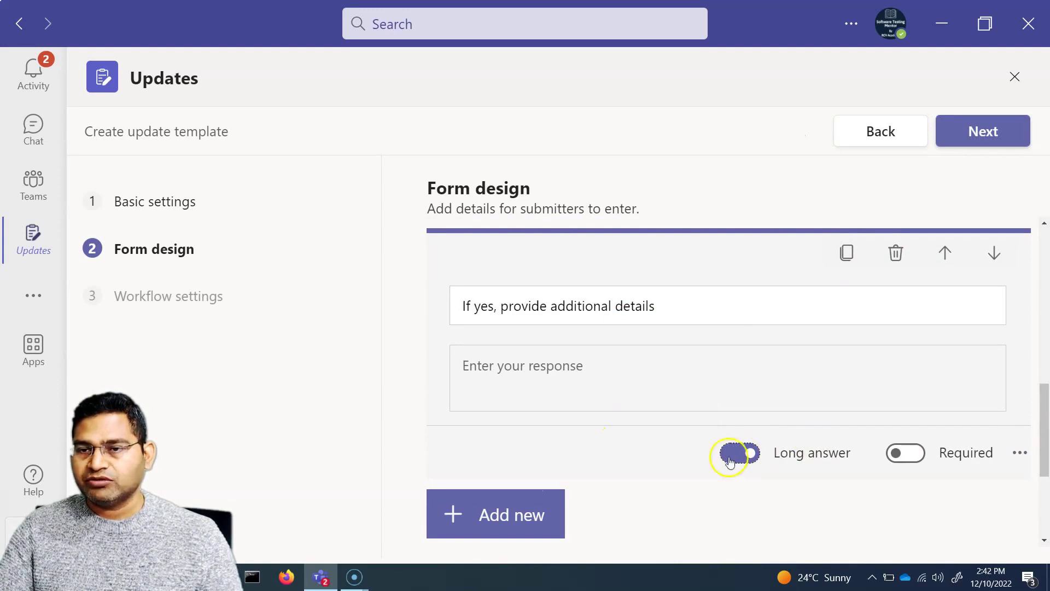
click(914, 456)
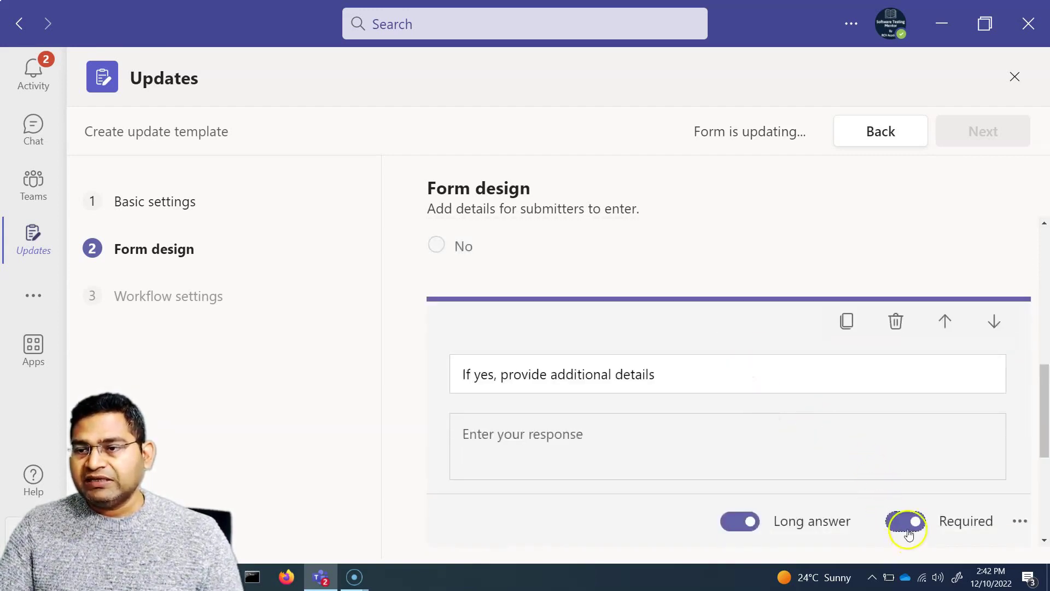
click(904, 522)
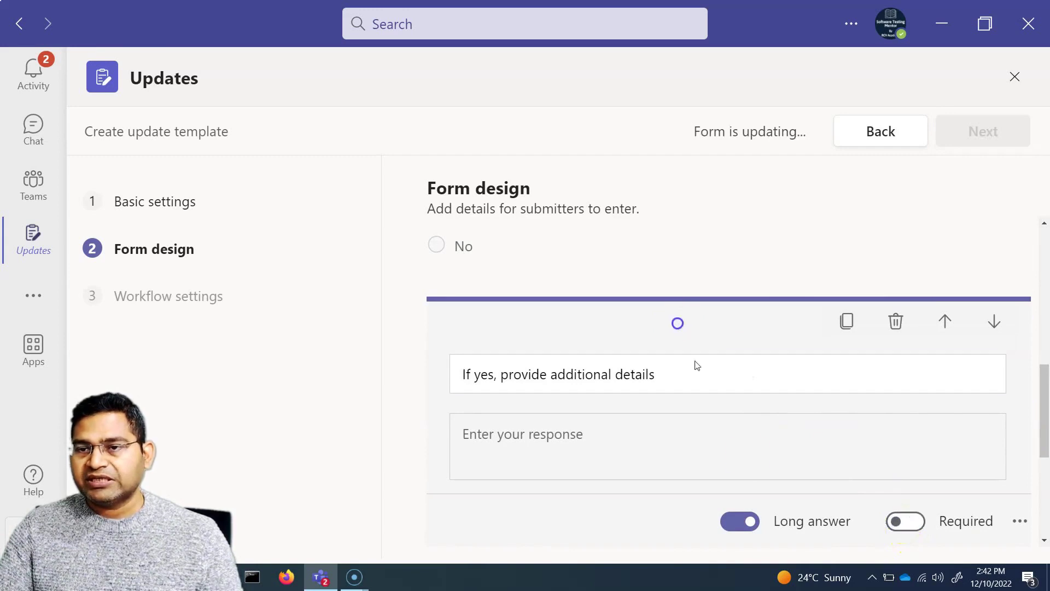
click(675, 408)
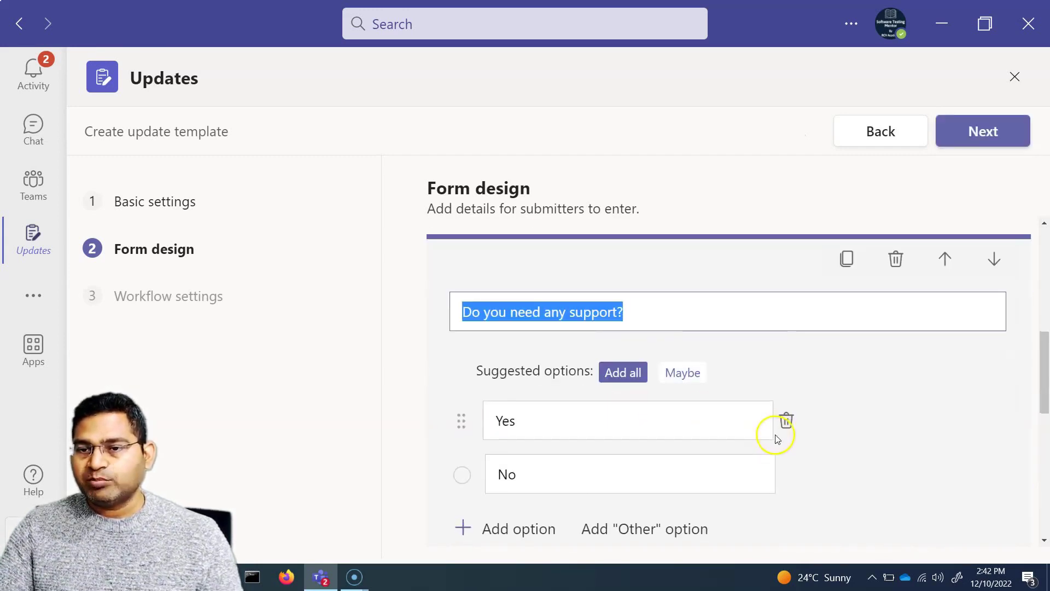
scroll(776, 434, down, 4)
scroll(689, 285, up, 3)
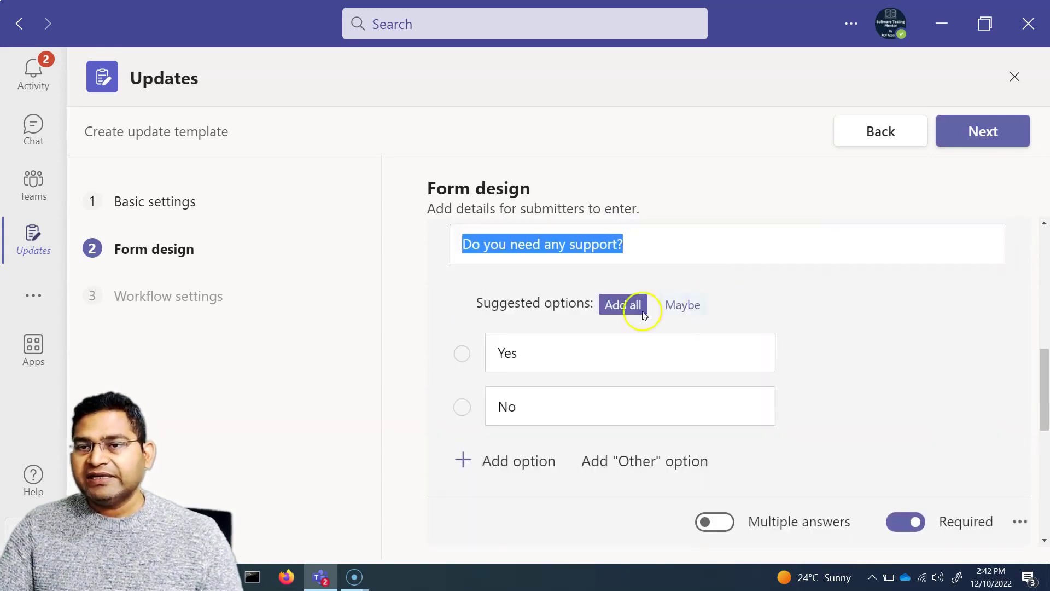
scroll(815, 405, up, 1)
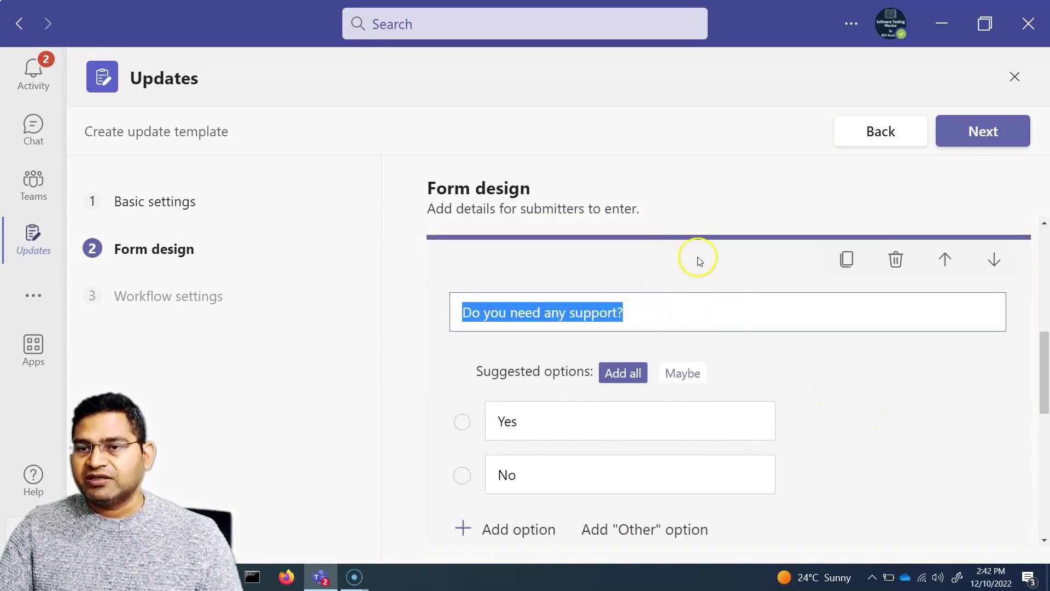
scroll(928, 436, down, 3)
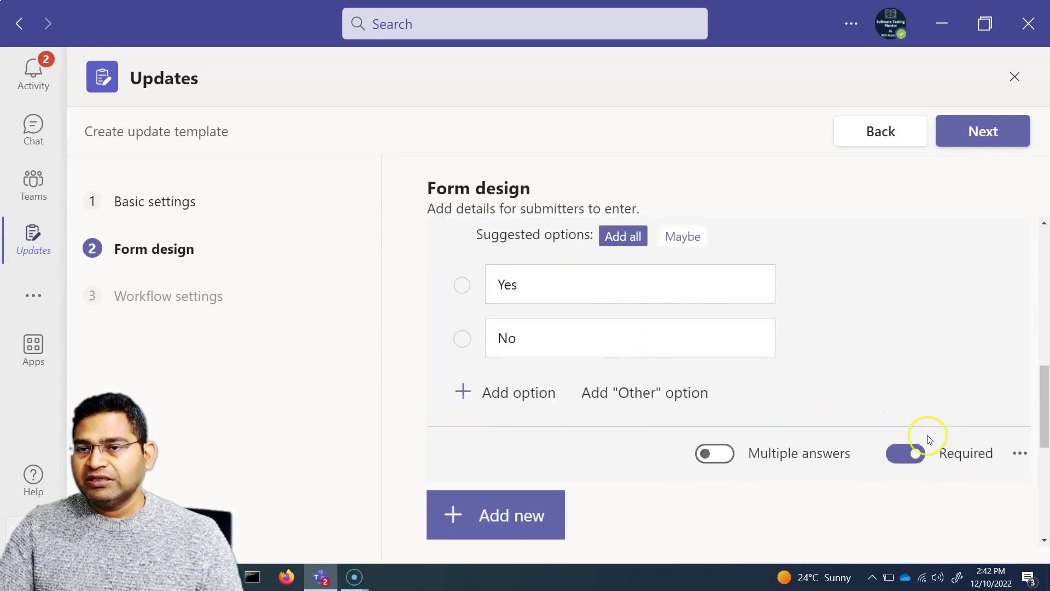
click(904, 454)
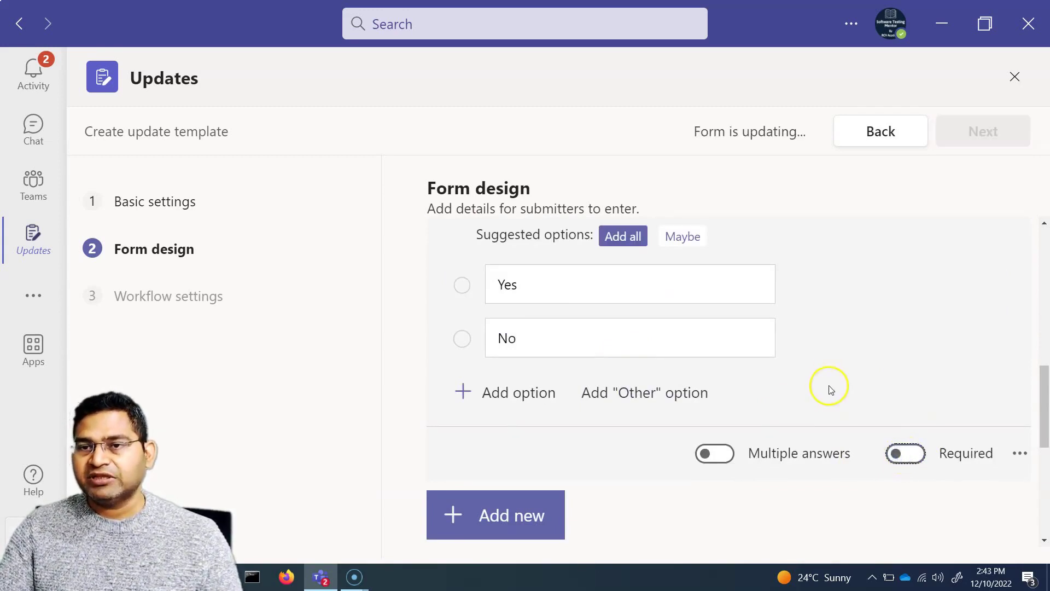
scroll(760, 307, up, 1)
scroll(902, 523, up, 2)
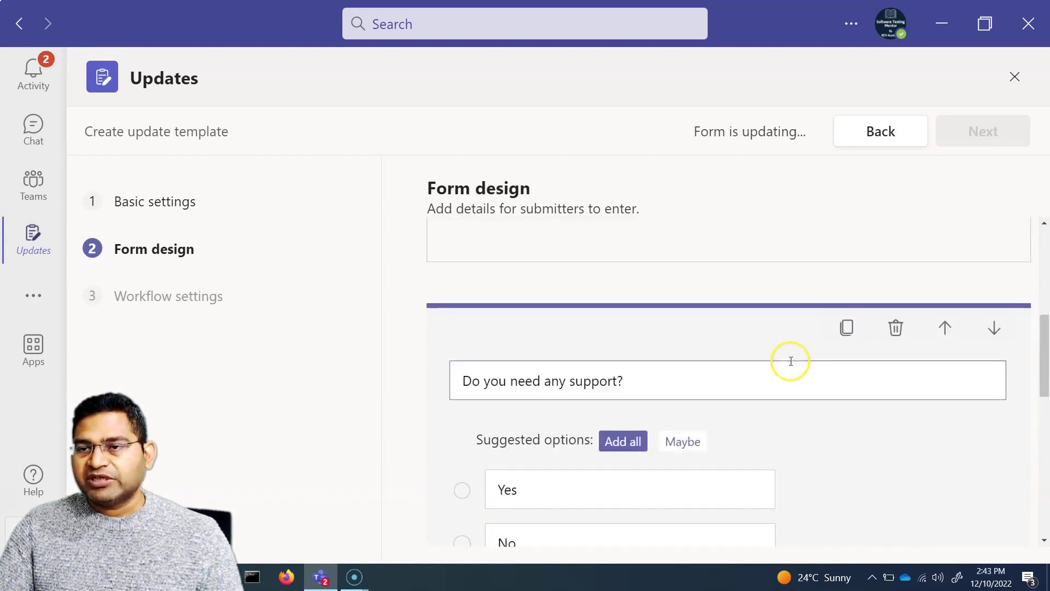
scroll(790, 359, down, 3)
click(906, 521)
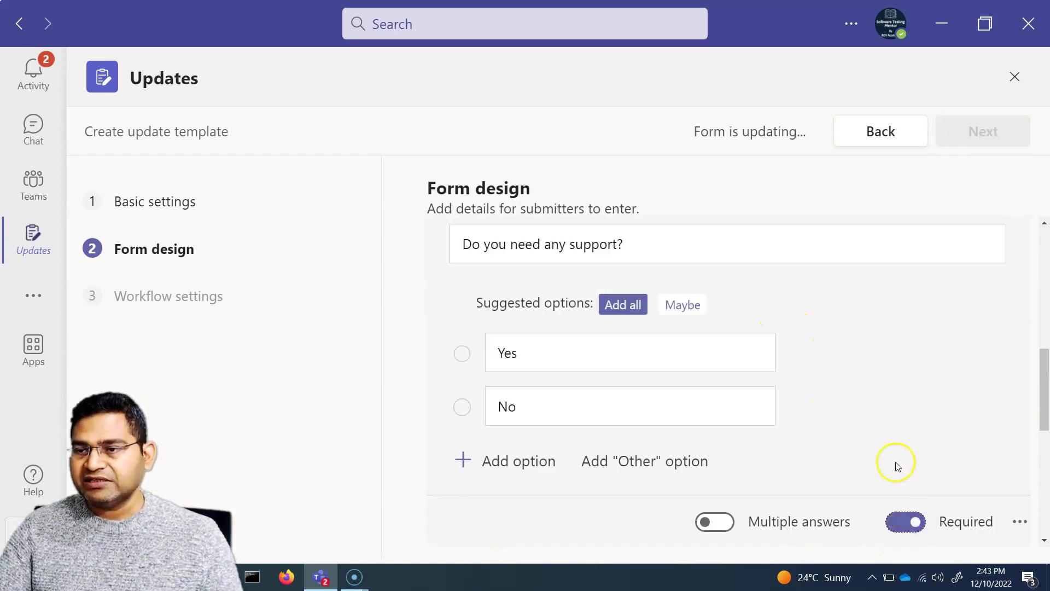
scroll(897, 466, down, 3)
click(1025, 318)
click(1004, 354)
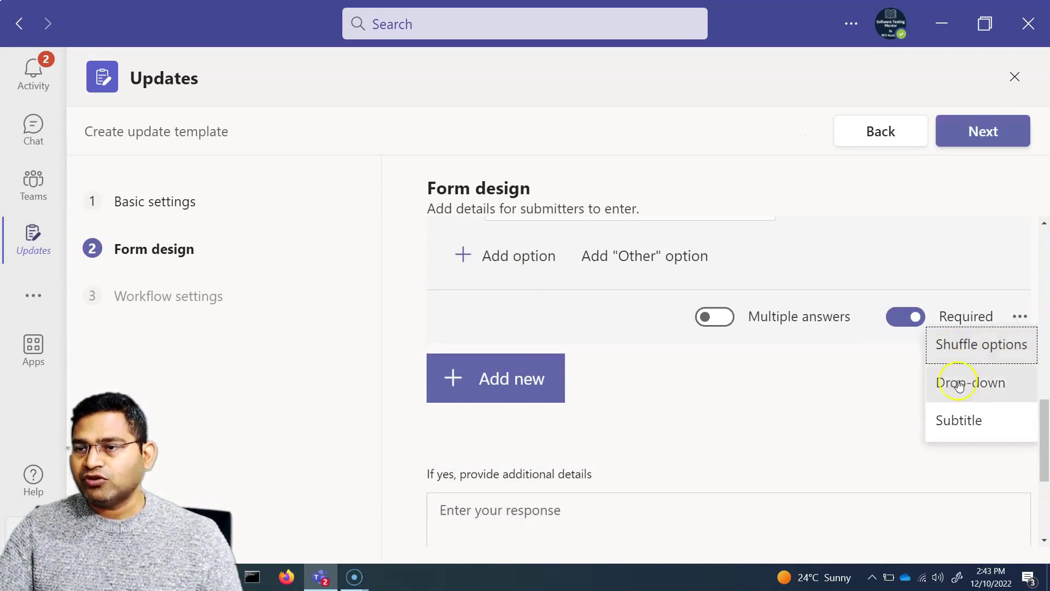
click(857, 379)
scroll(649, 406, down, 5)
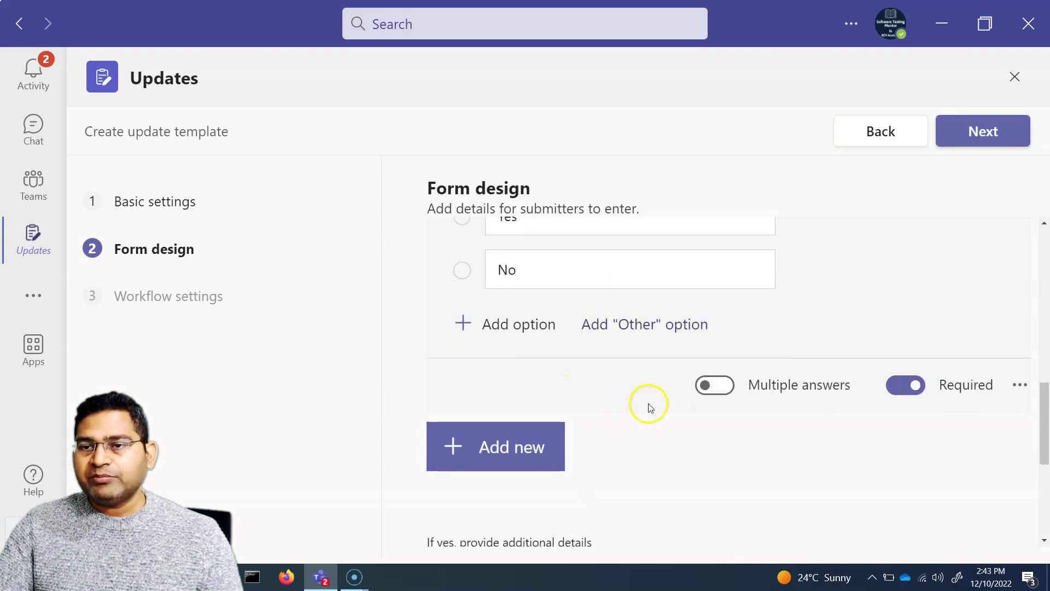
click(622, 417)
scroll(572, 322, up, 2)
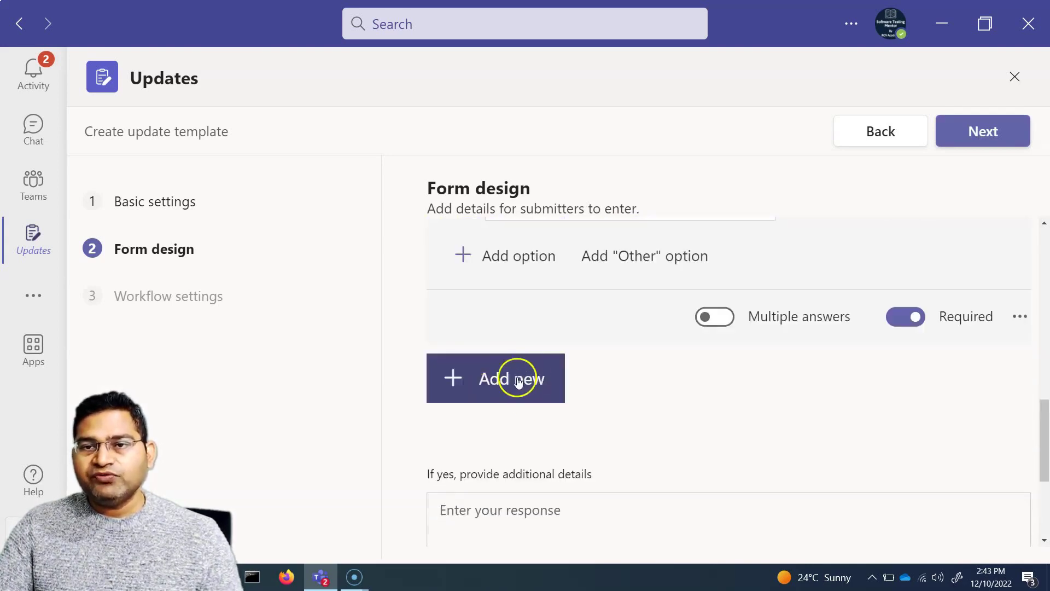
Step: Add a Choice question titled 'Is release work progress on track?'
click(488, 387)
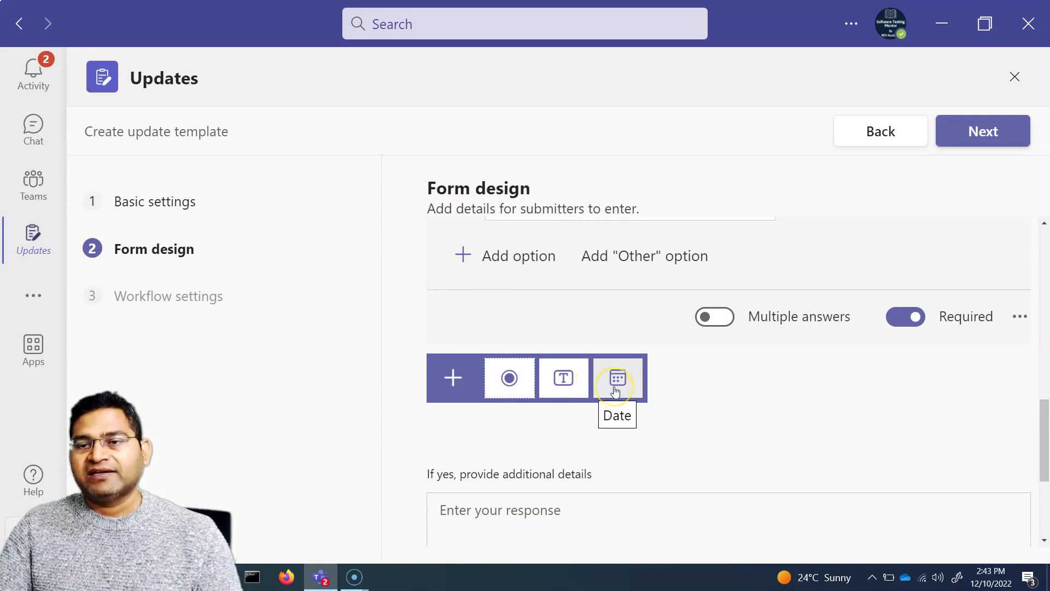
click(505, 395)
scroll(546, 350, down, 1)
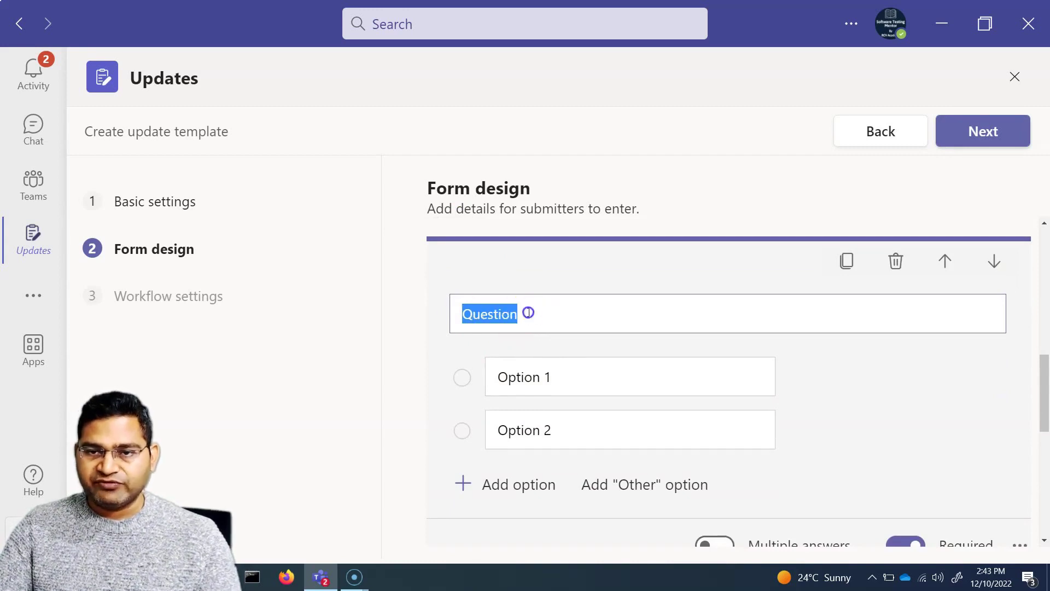
click(529, 313)
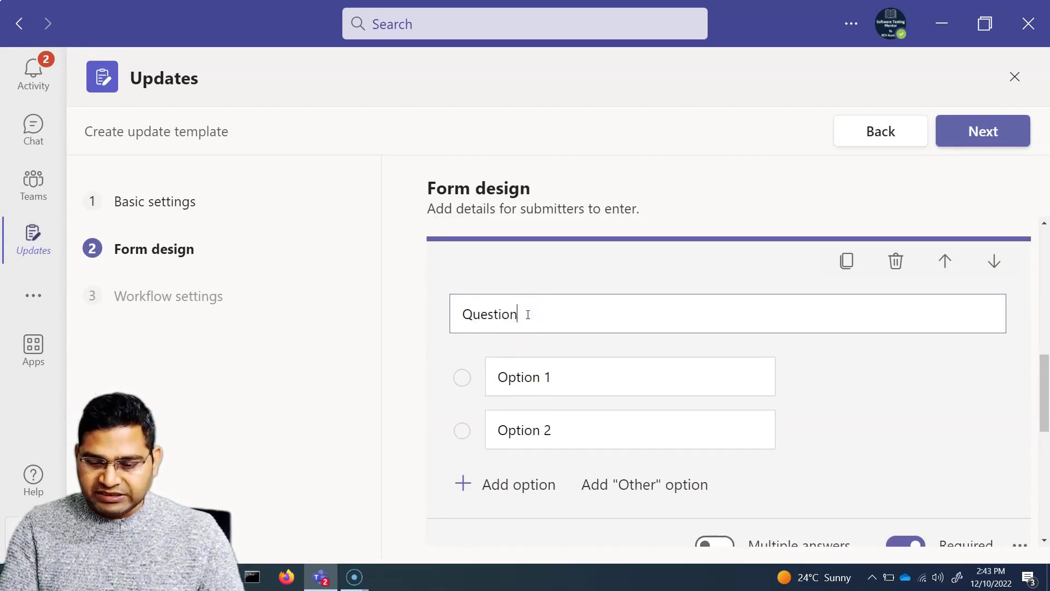
key(BackSpace)
key(BackSpace)
key(BackSpace)
key(BackSpace)
key(BackSpace)
key(BackSpace)
key(BackSpace)
key(BackSpace)
text(How is)
click(500, 397)
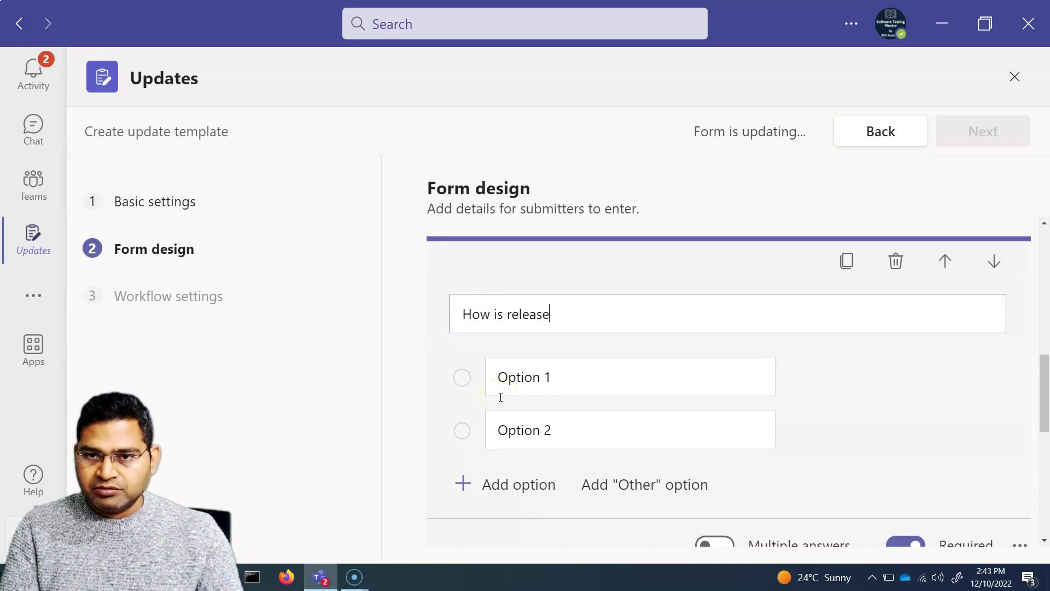
text(release work progress on track?)
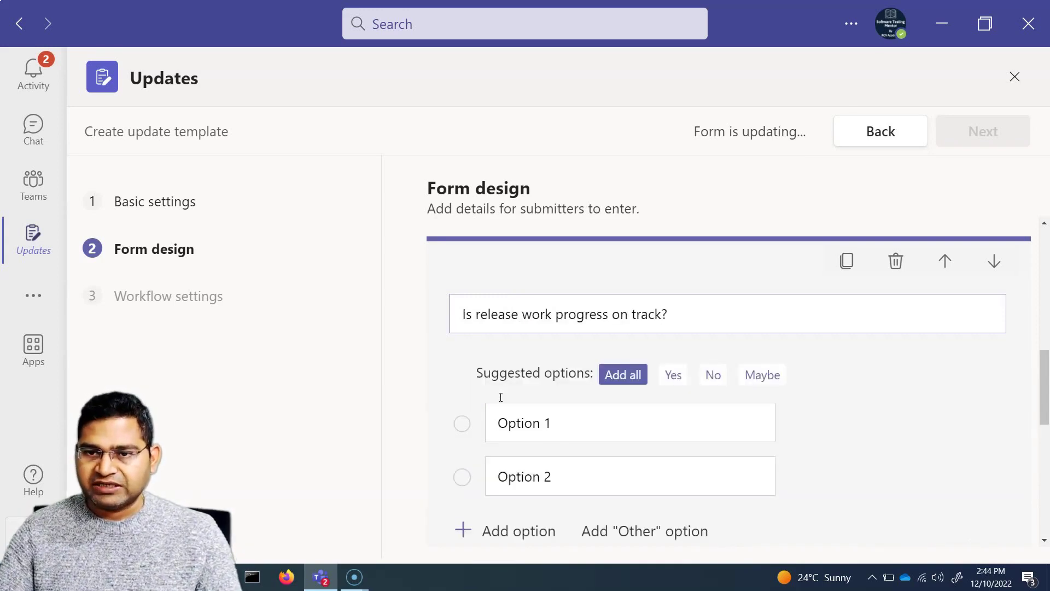
Step: Set the question's answer options to Yes and No
click(536, 425)
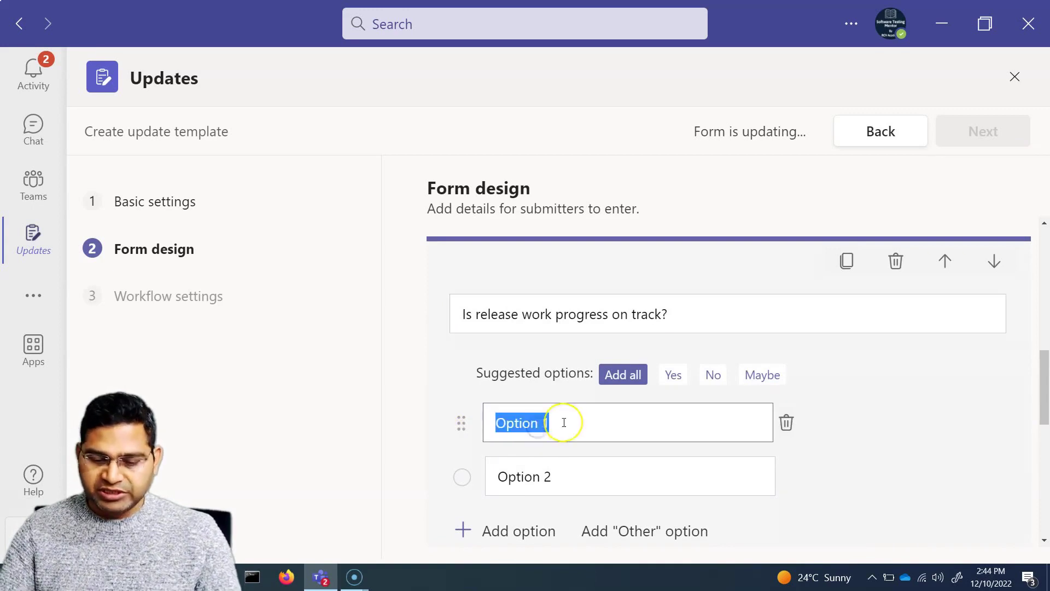
text(Yes)
click(593, 478)
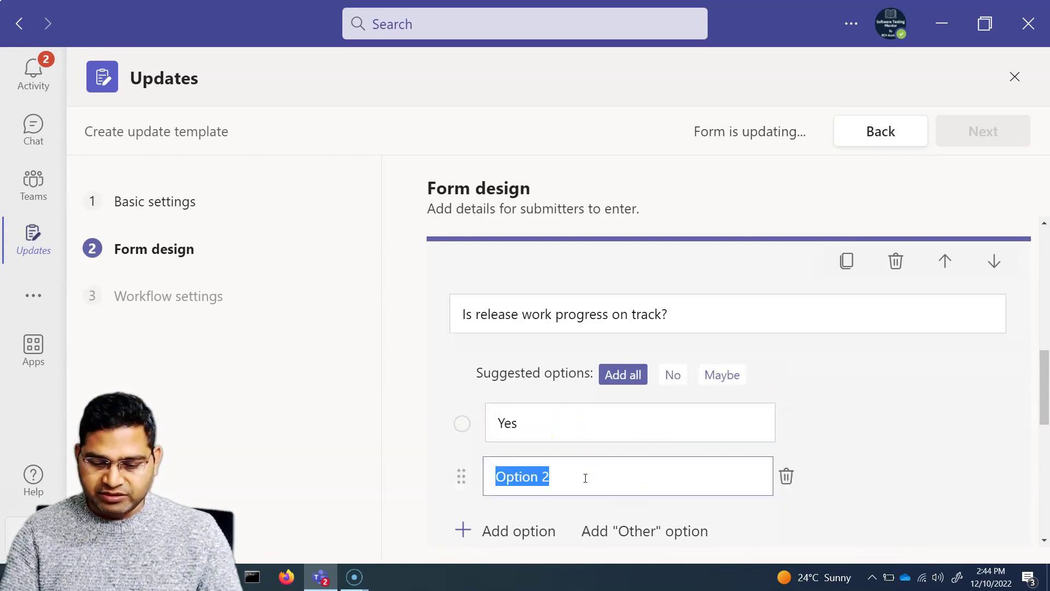
text(No)
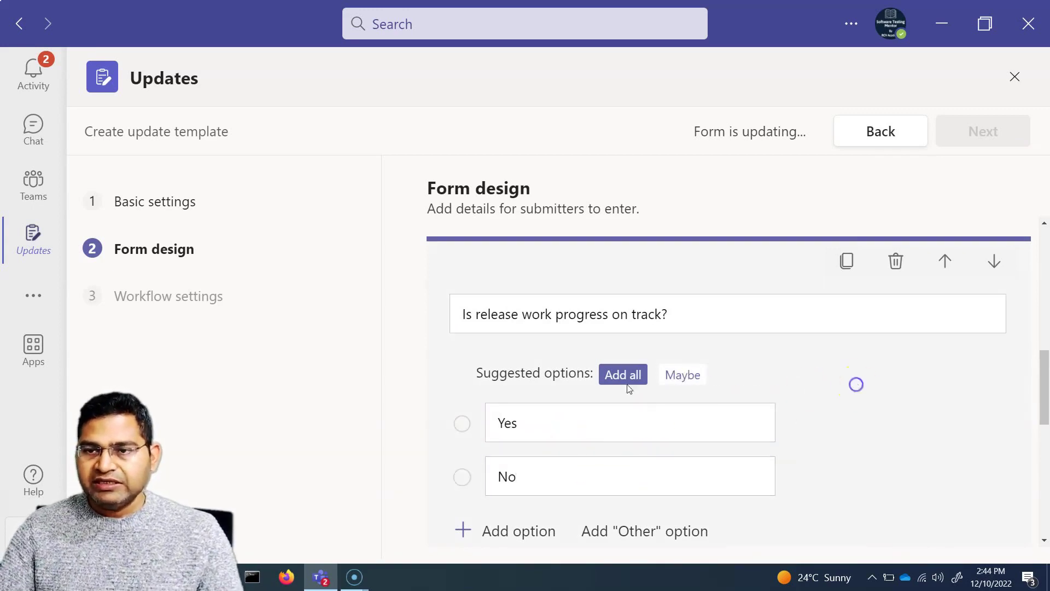
scroll(835, 379, down, 5)
scroll(711, 432, down, 4)
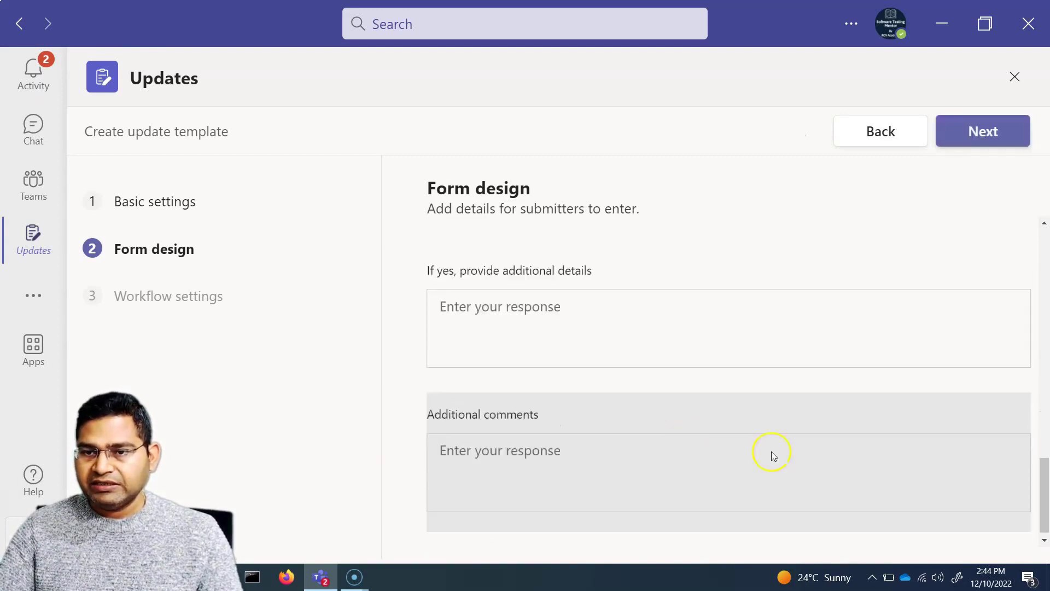
scroll(607, 356, up, 5)
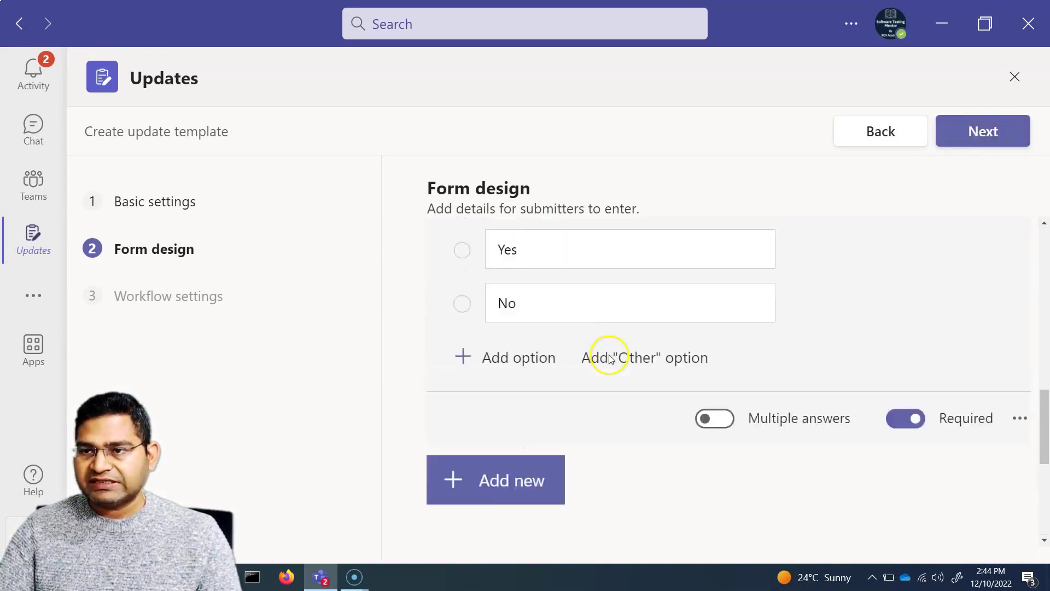
scroll(711, 367, up, 2)
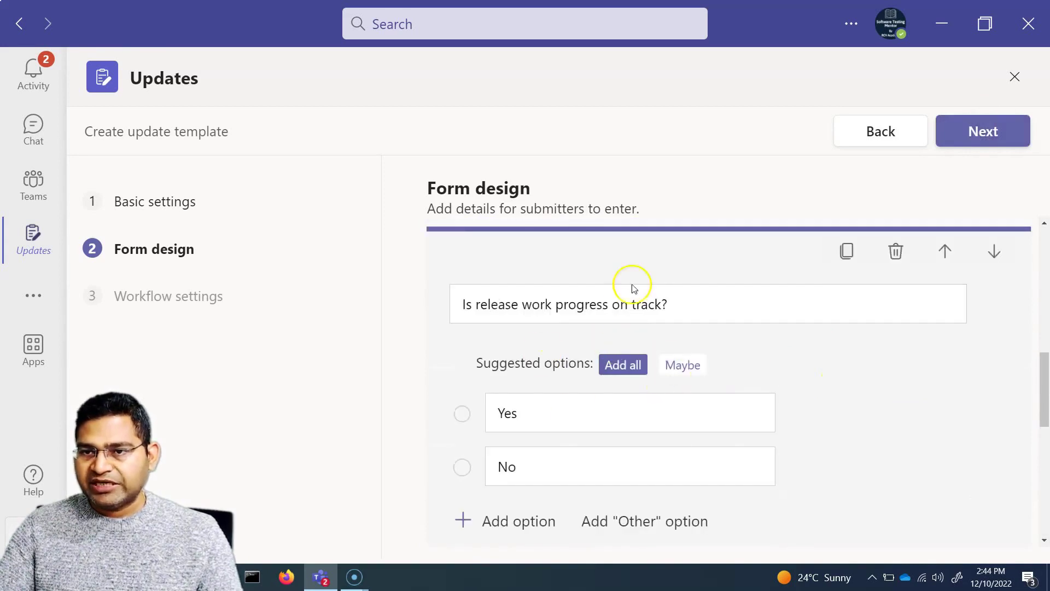
scroll(821, 382, down, 4)
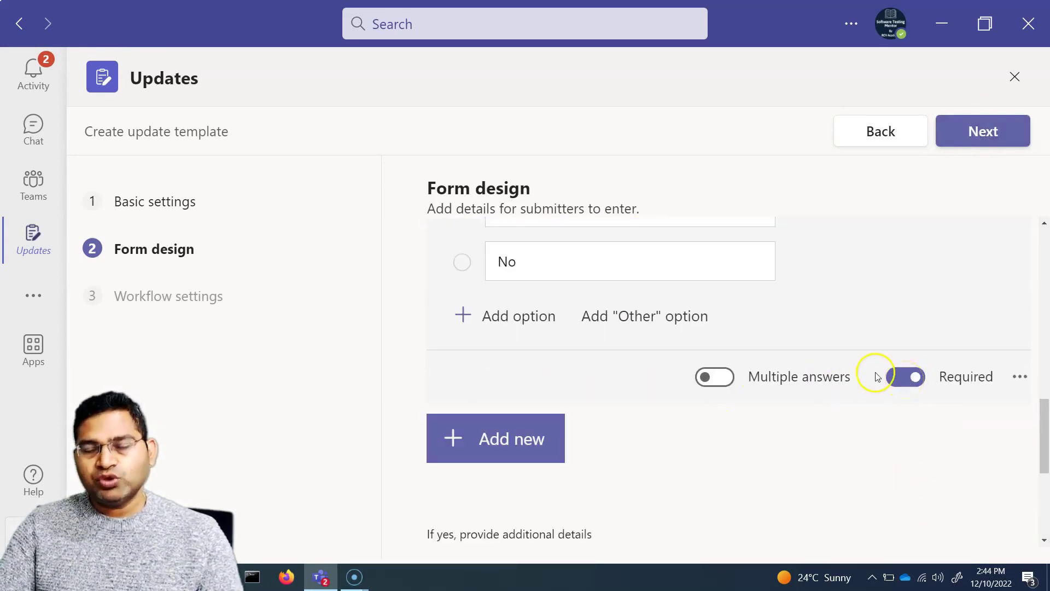
scroll(793, 408, up, 3)
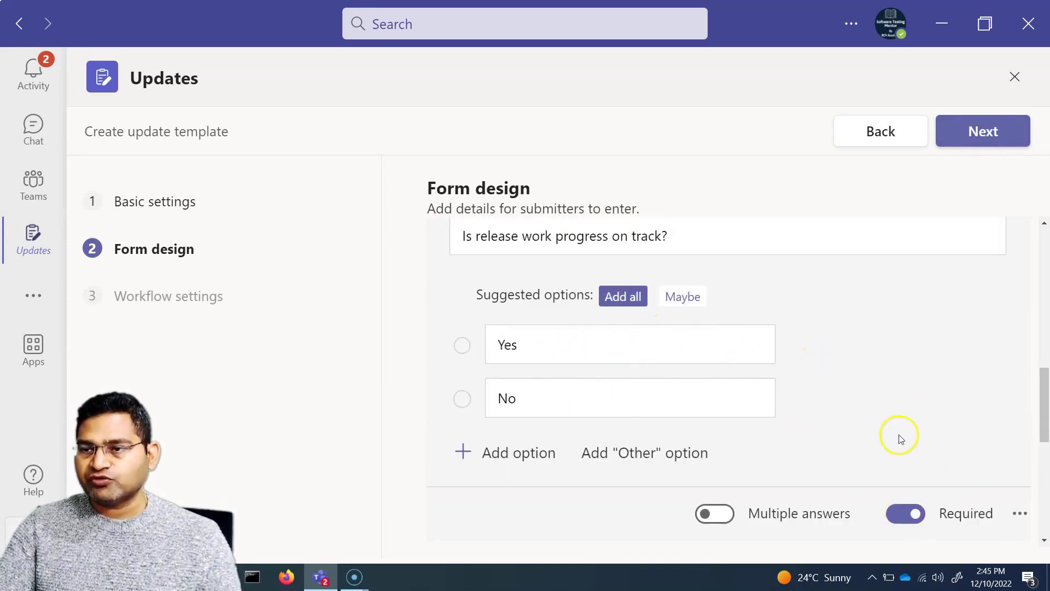
scroll(793, 339, down, 10)
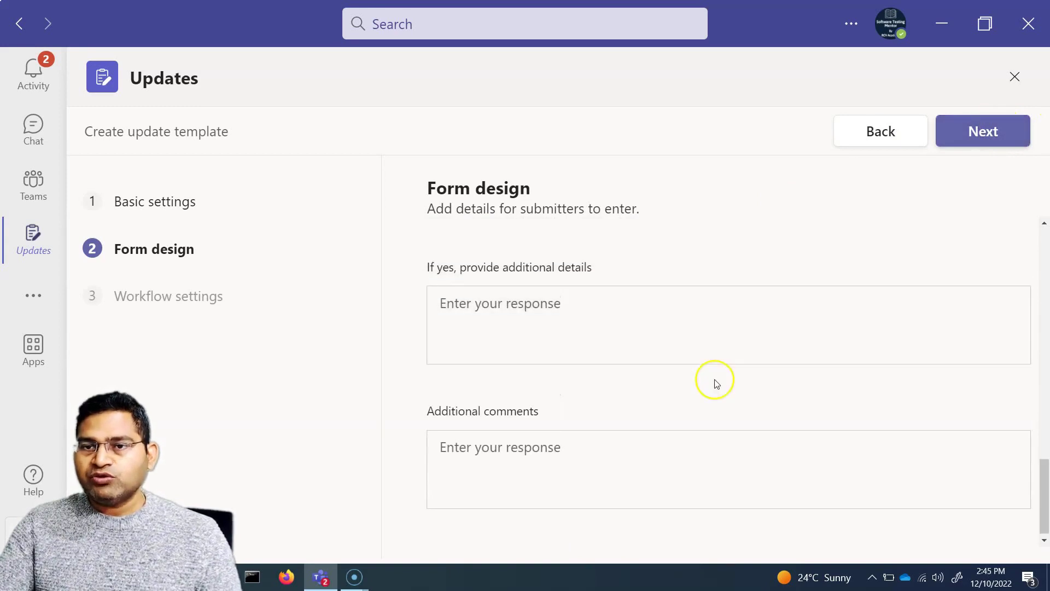
scroll(716, 382, up, 10)
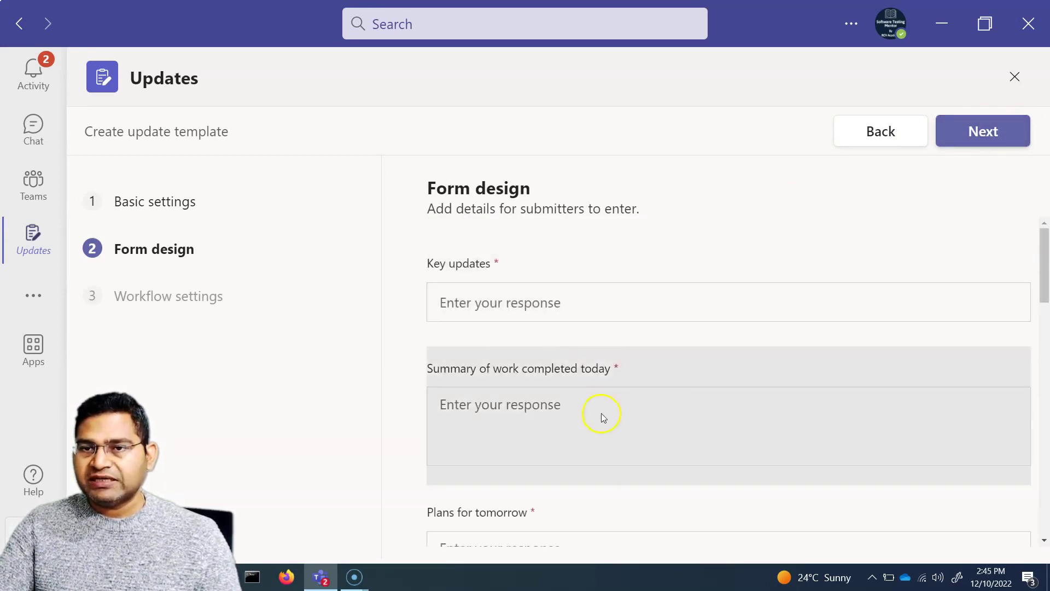
scroll(601, 417, down, 10)
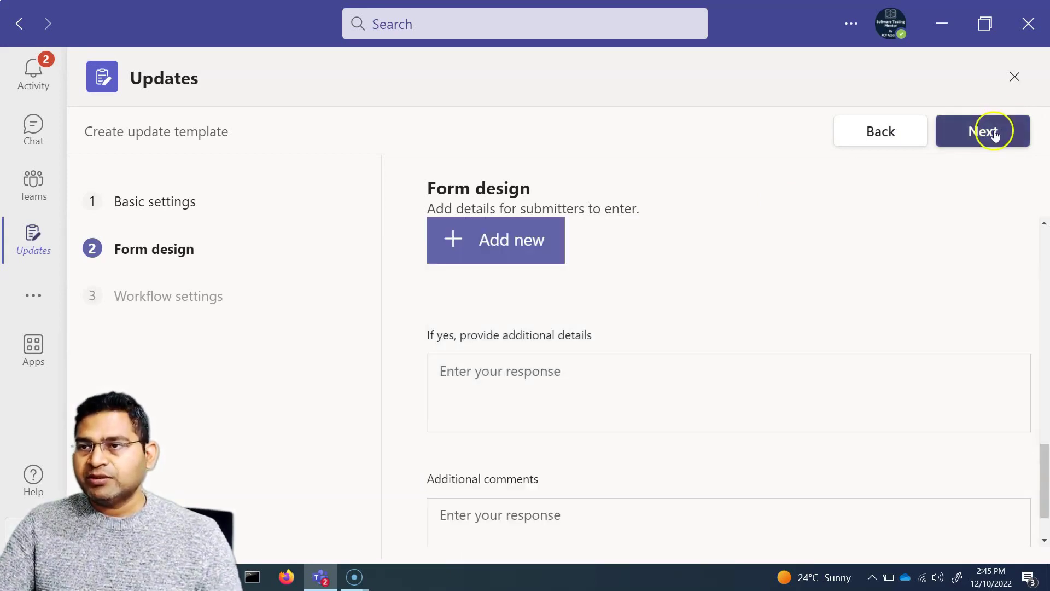
Step: Go to Workflow settings and add two colleagues from the suggestions as submitters
click(994, 134)
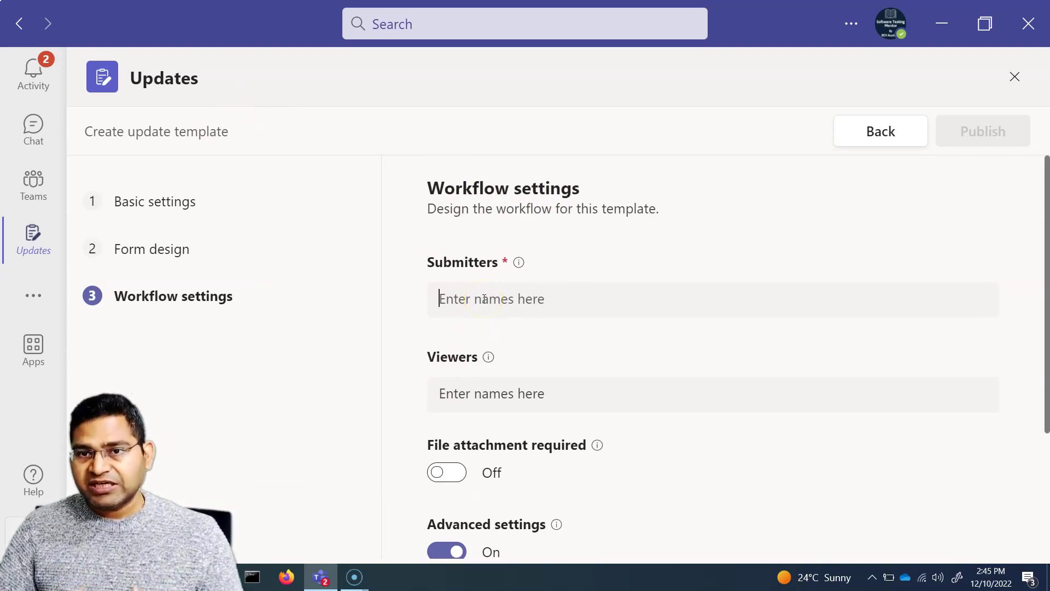
text(nisha)
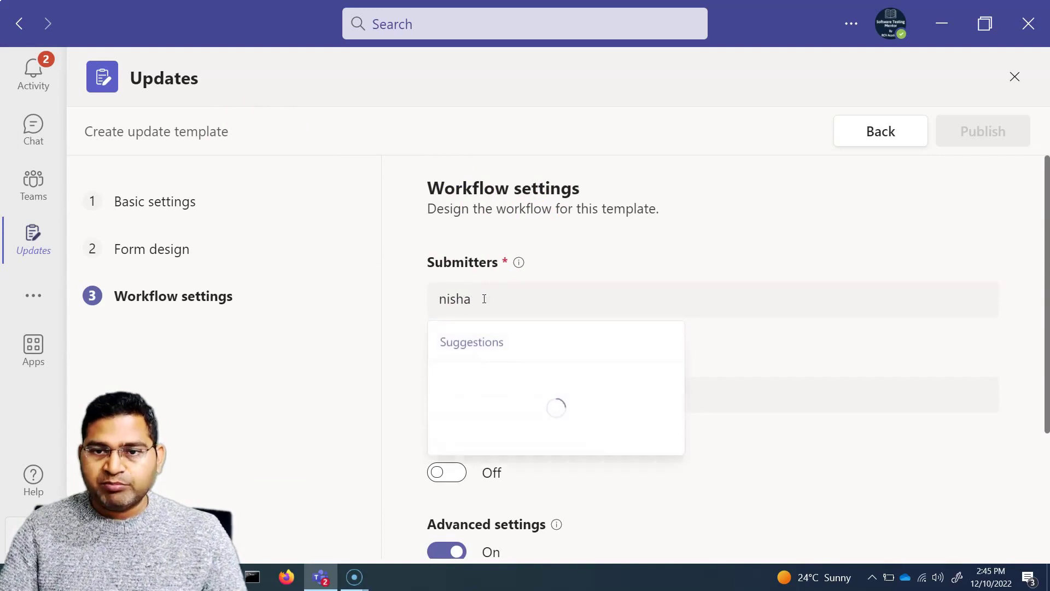
click(500, 394)
click(623, 387)
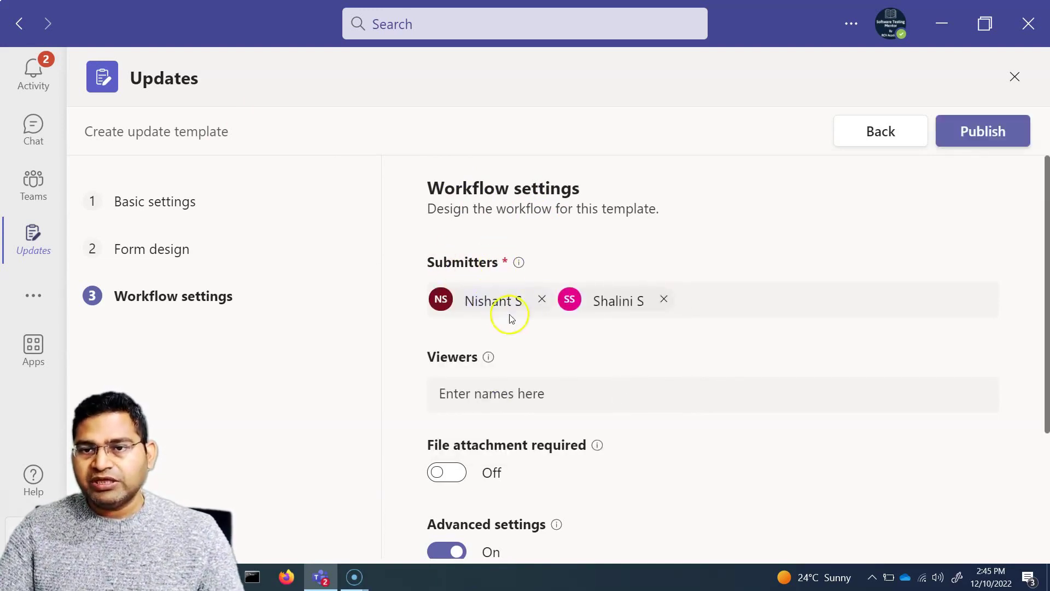
scroll(565, 376, down, 2)
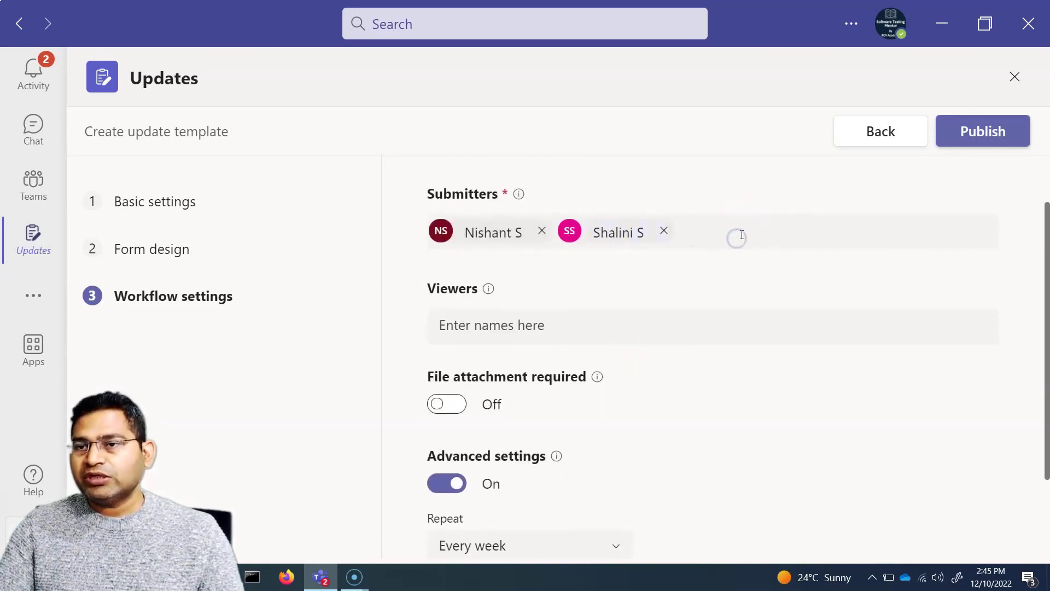
Step: Add a colleague as the template's viewer by entering their name in Viewers and choosing the suggestion
scroll(607, 308, up, 1)
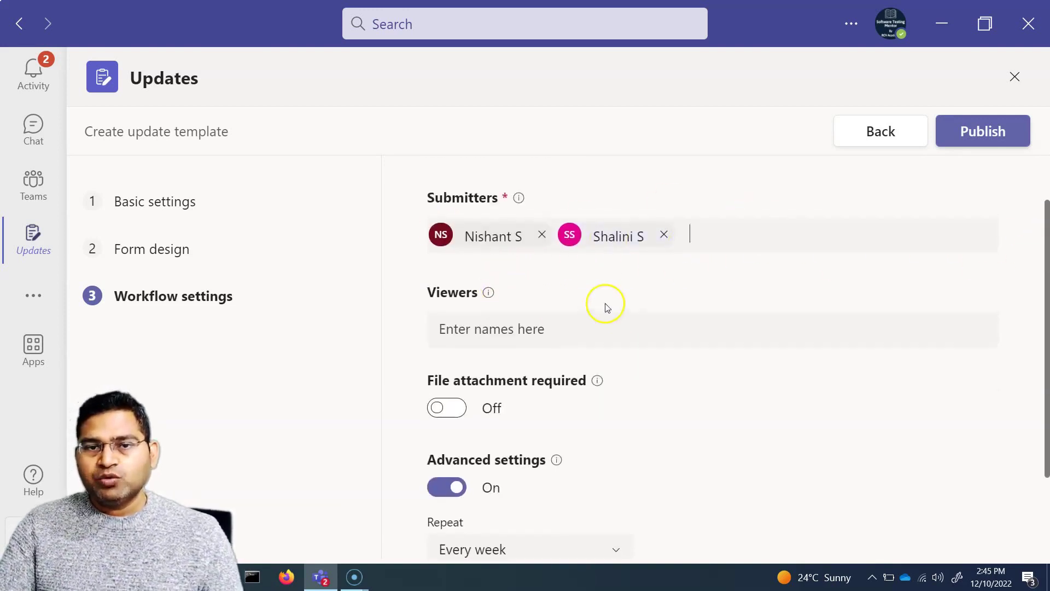
scroll(607, 308, up, 2)
scroll(605, 399, down, 4)
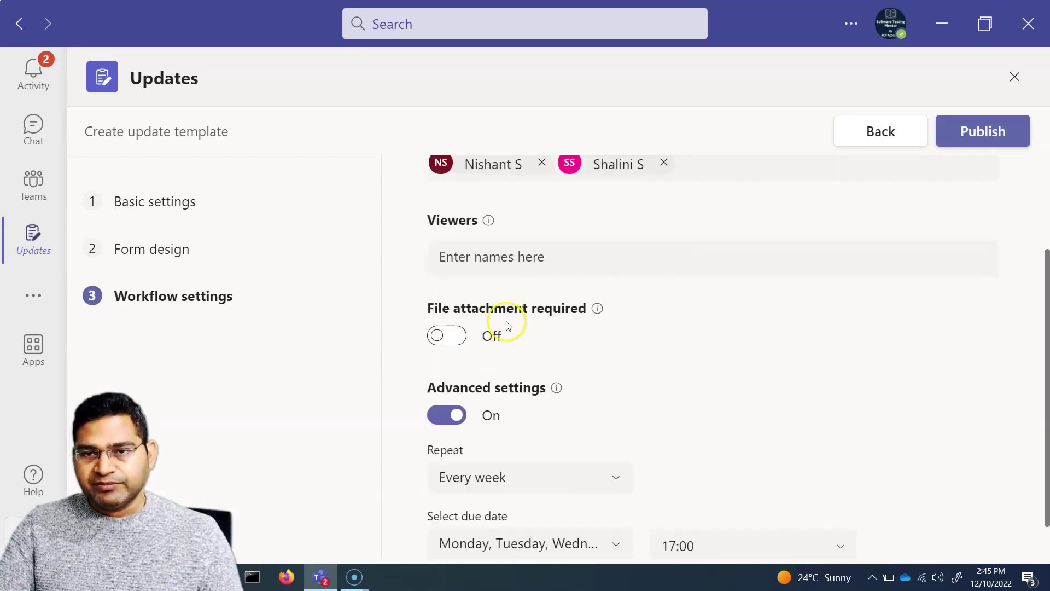
click(517, 269)
text(manish V)
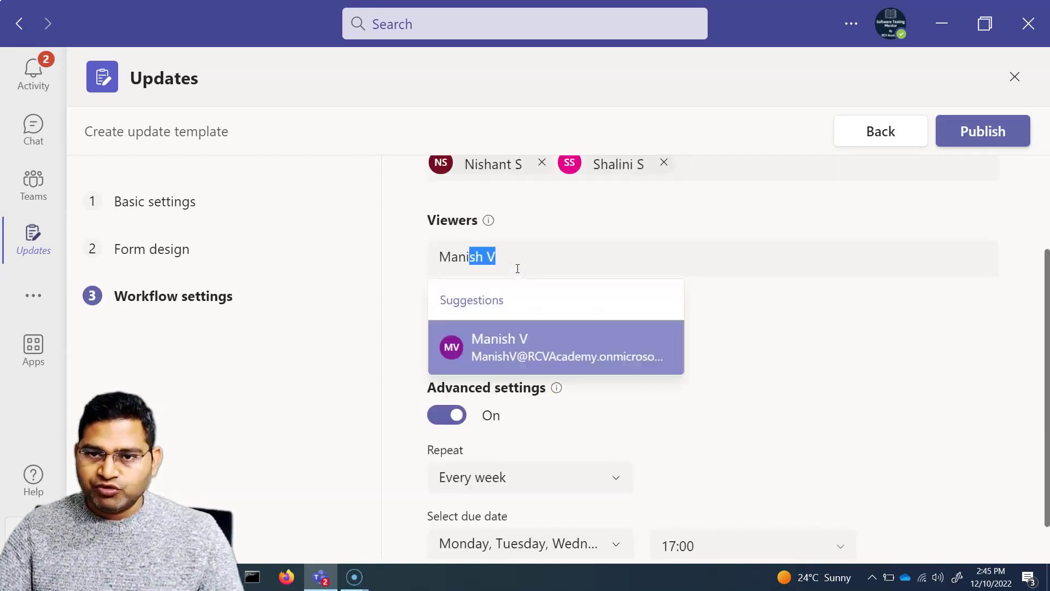
click(515, 340)
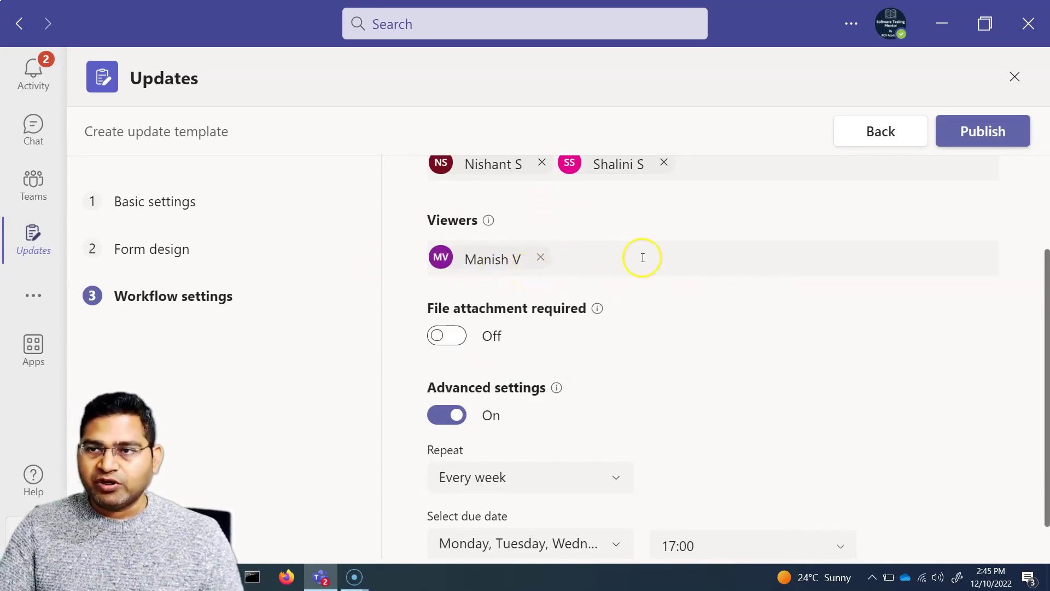
Step: Leave File attachment required off after switching it on and back off
scroll(566, 348, down, 1)
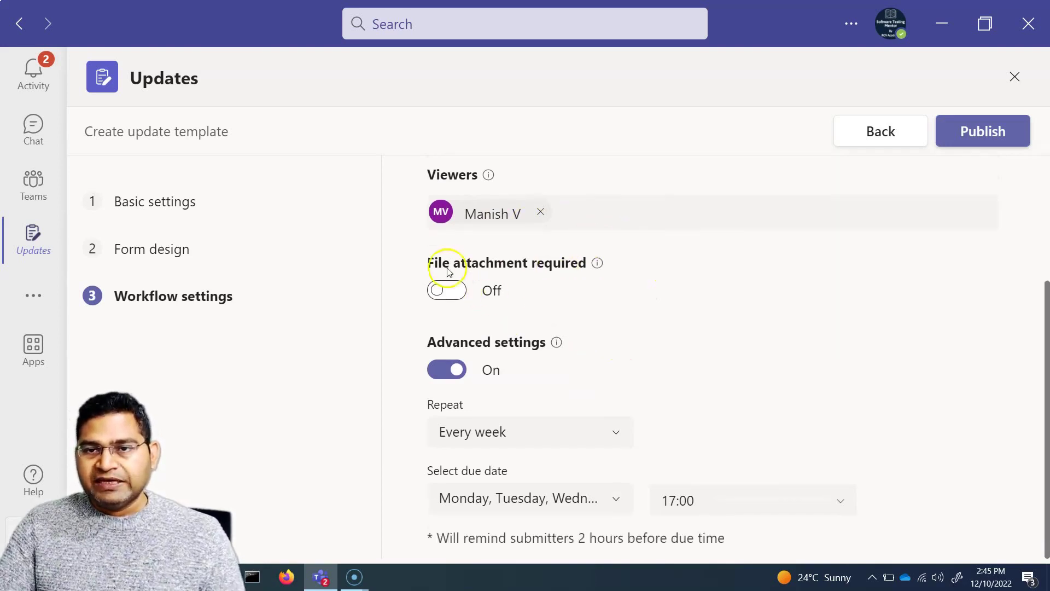
drag(506, 263, 548, 266)
click(447, 291)
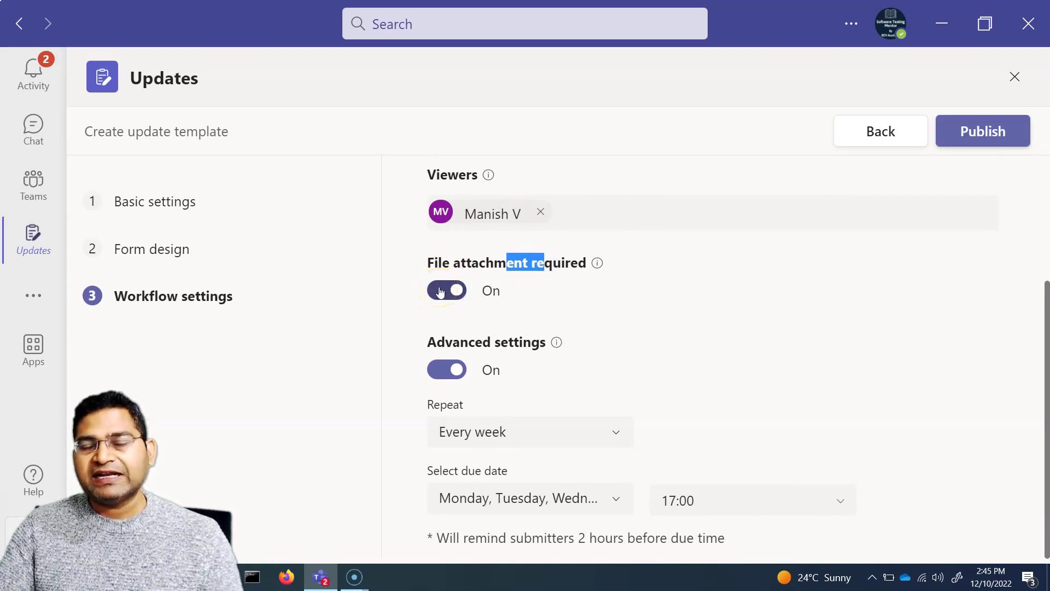
click(441, 292)
click(590, 293)
click(514, 310)
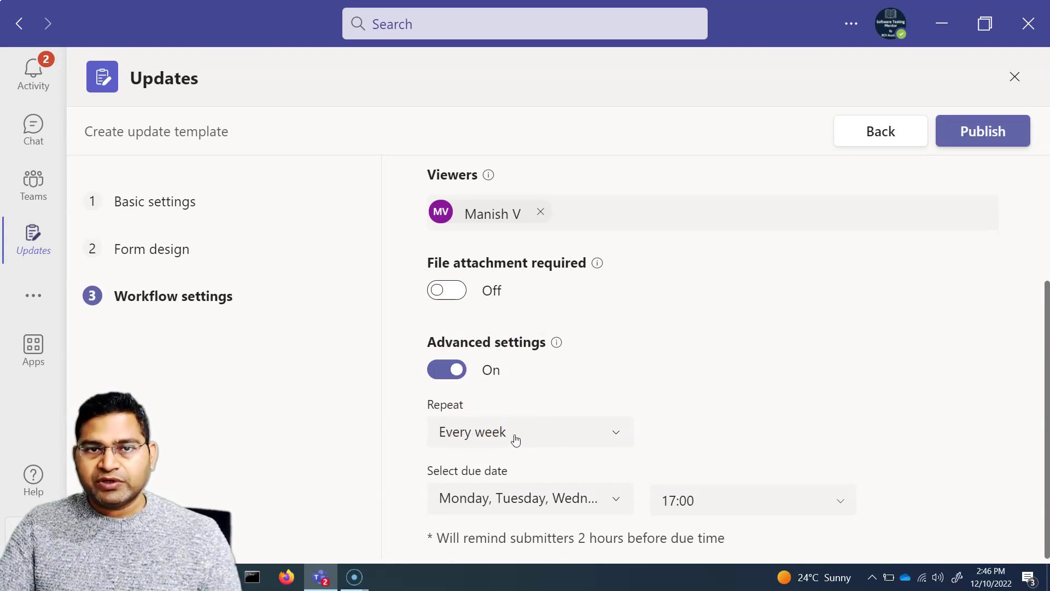
click(615, 499)
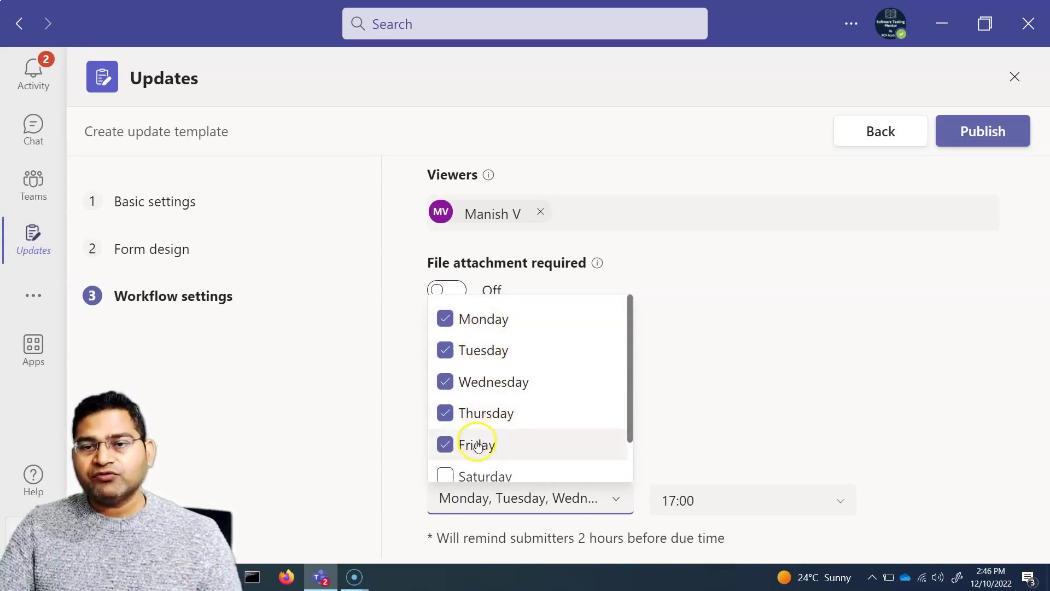
click(620, 498)
click(840, 500)
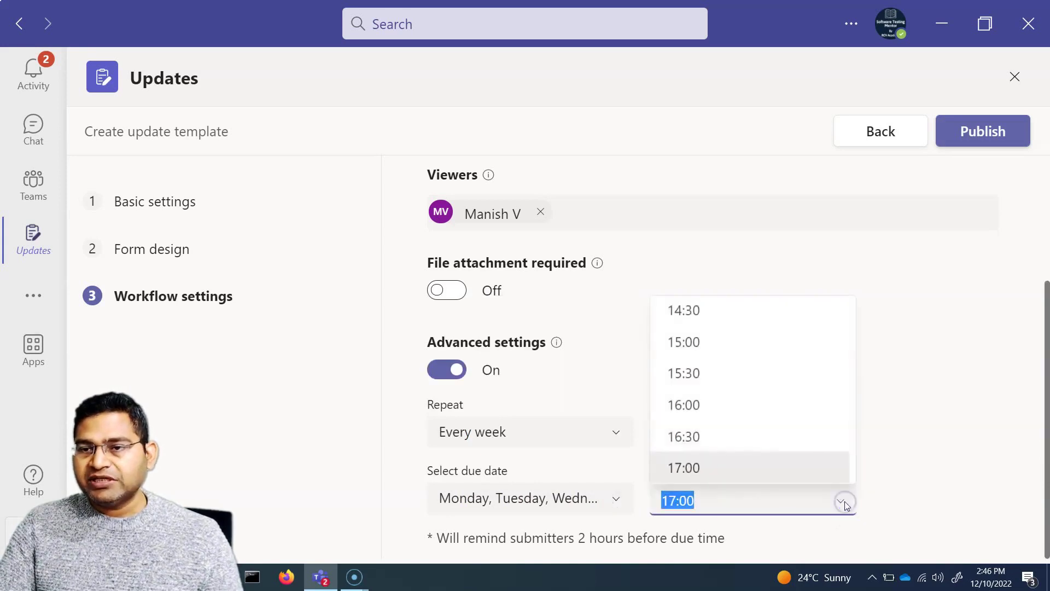
click(755, 475)
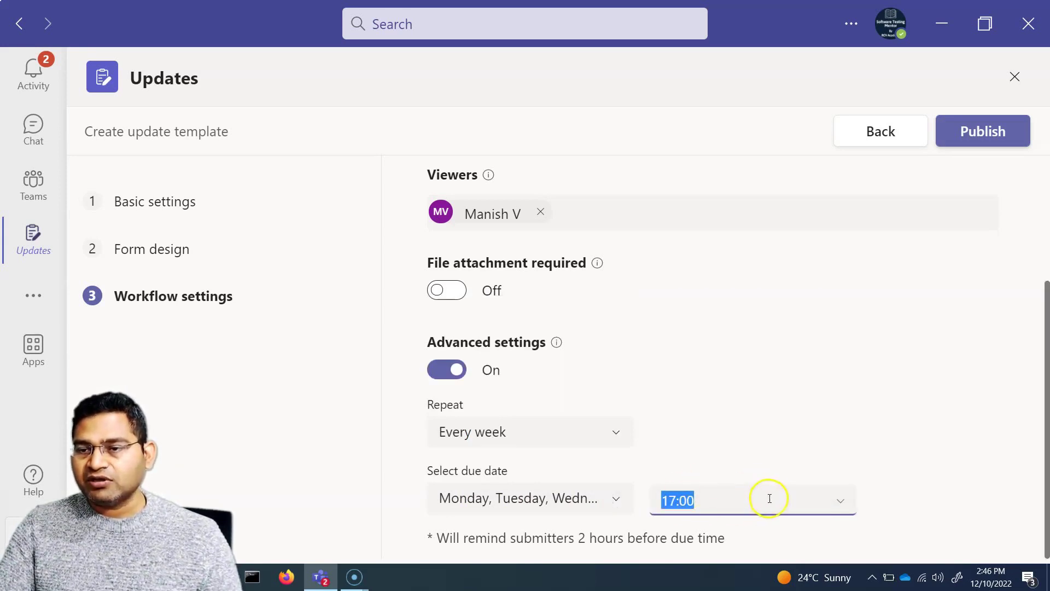
click(815, 427)
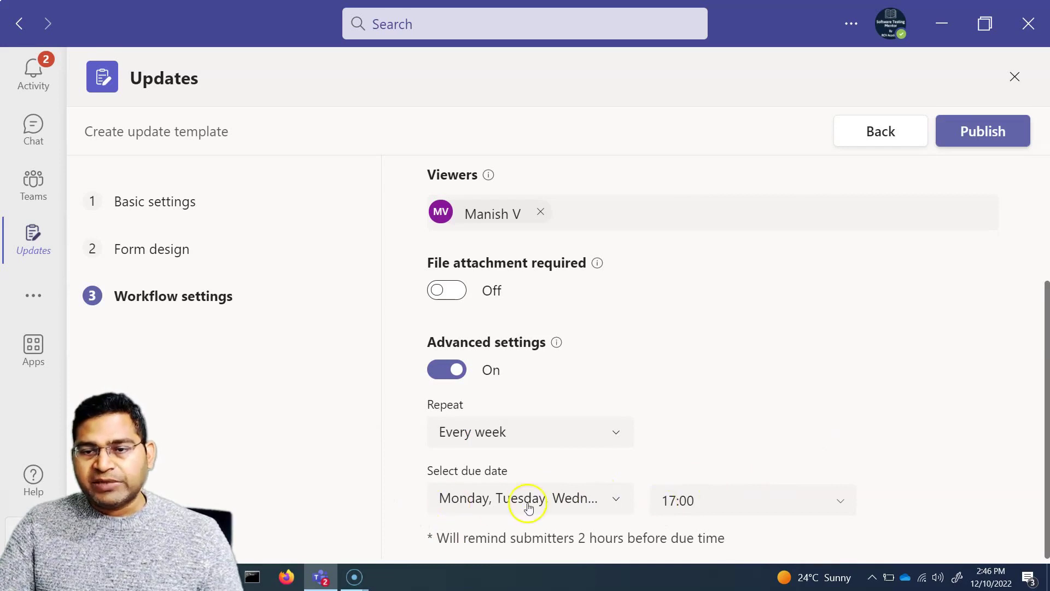
drag(449, 538, 723, 538)
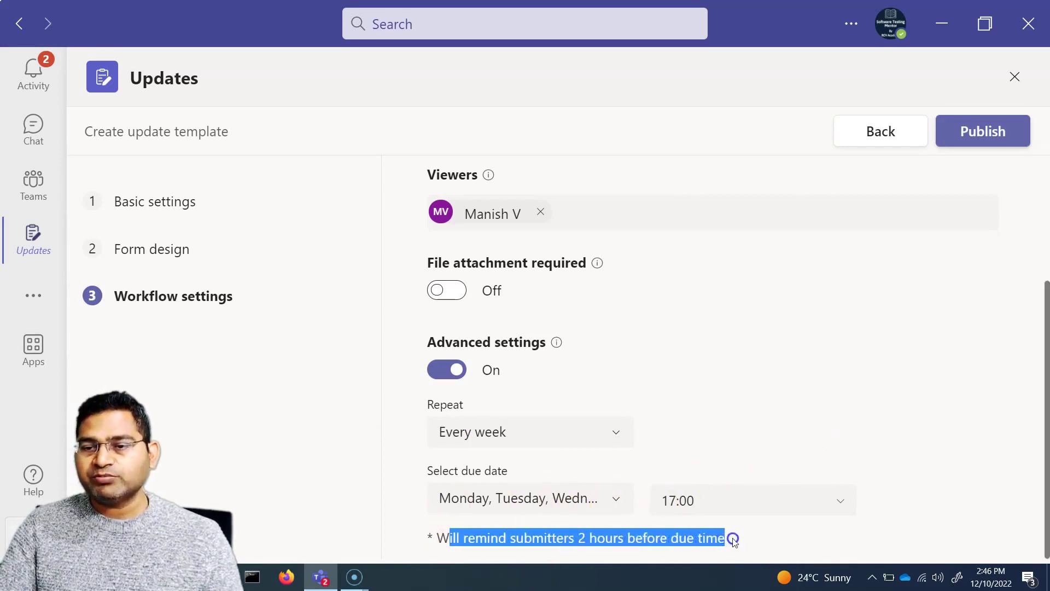
click(711, 537)
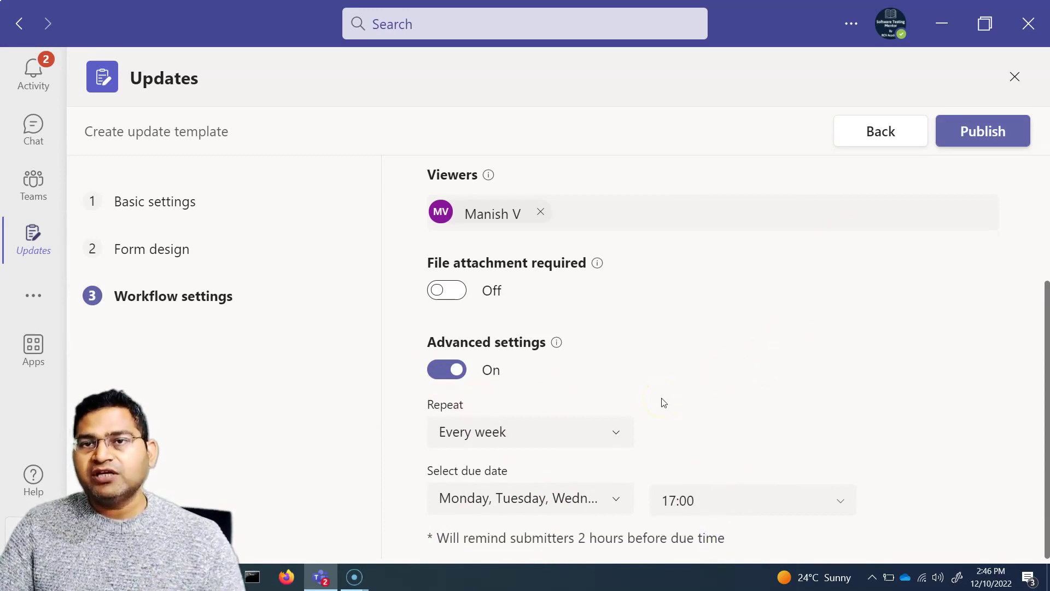
scroll(681, 432, up, 3)
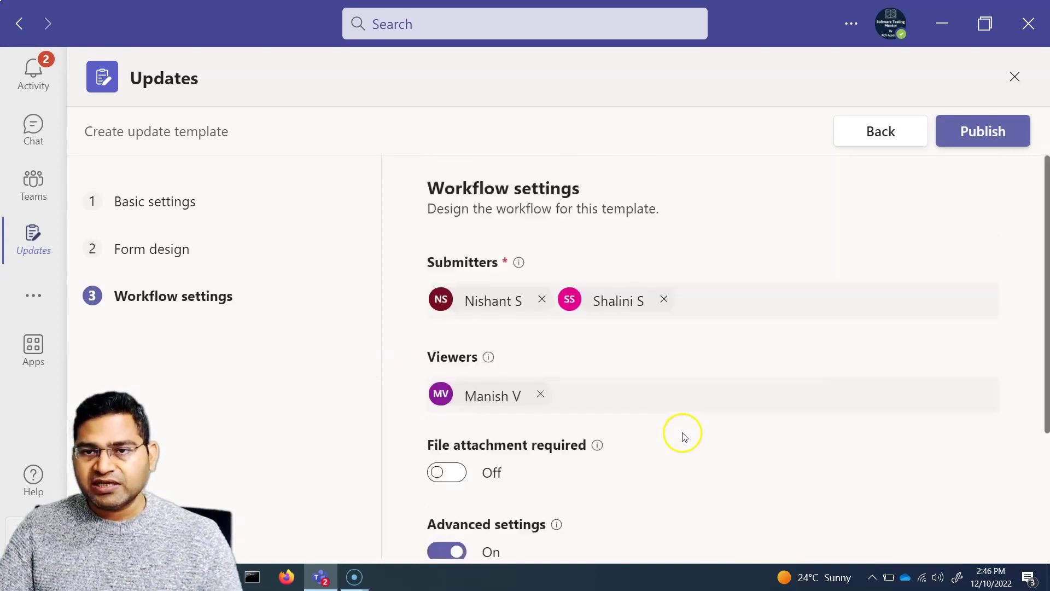
Step: Publish the Daily update - Testing Team template
click(989, 133)
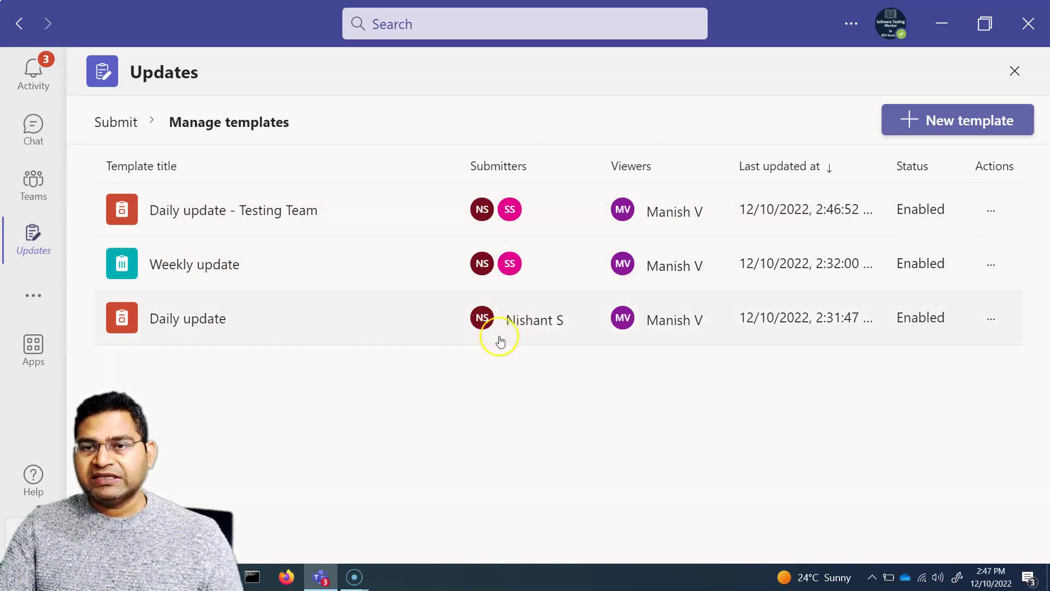
click(992, 214)
click(873, 259)
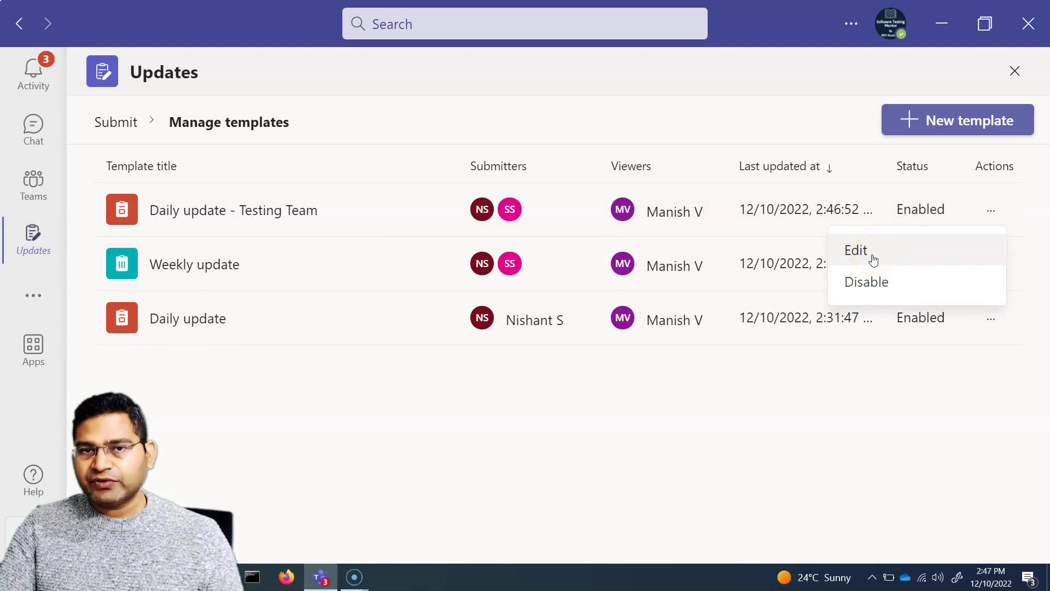
click(973, 394)
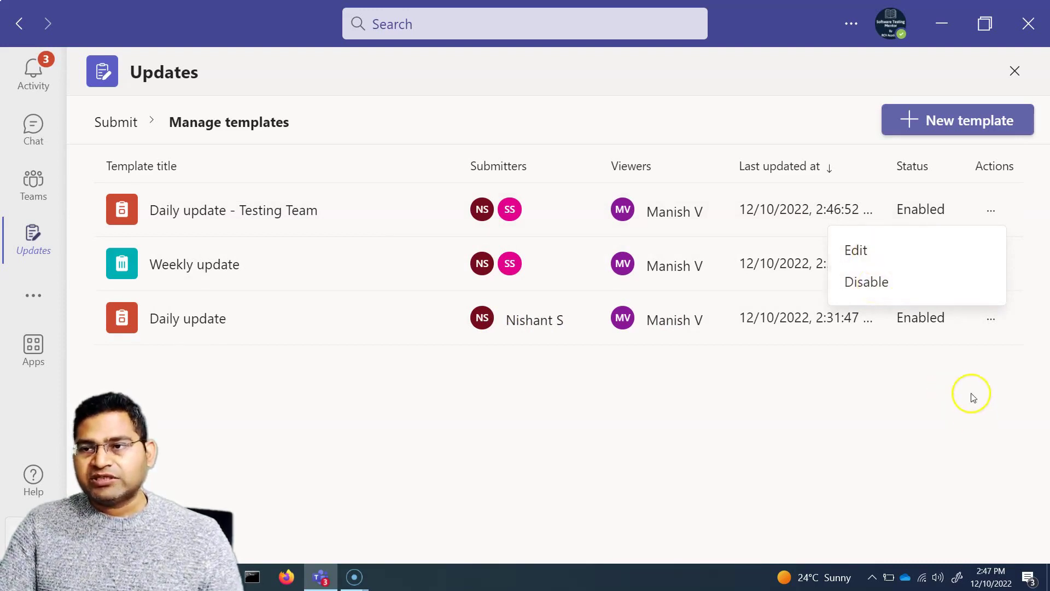
click(992, 322)
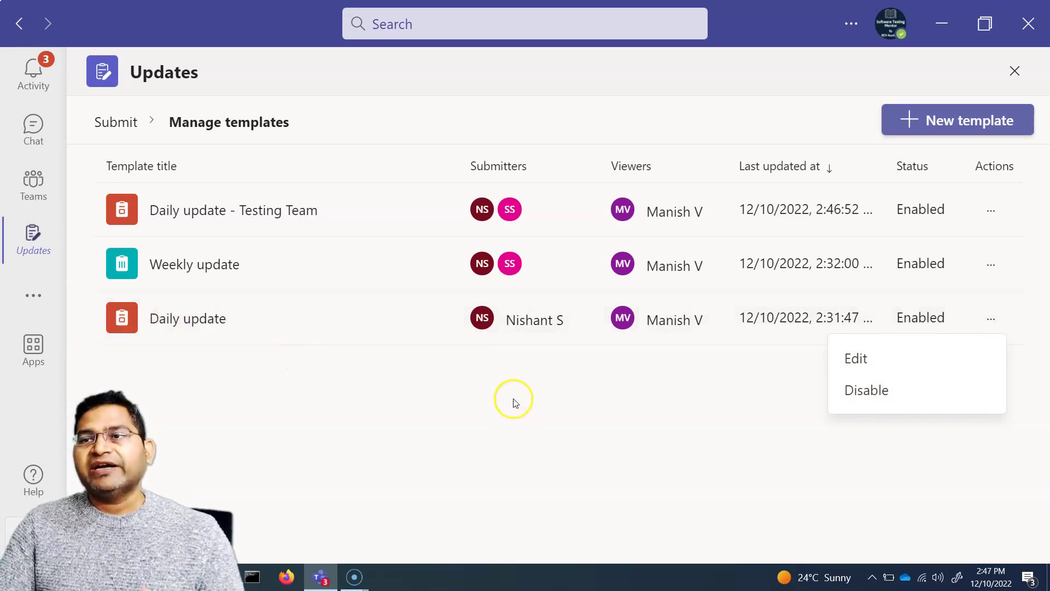
click(559, 410)
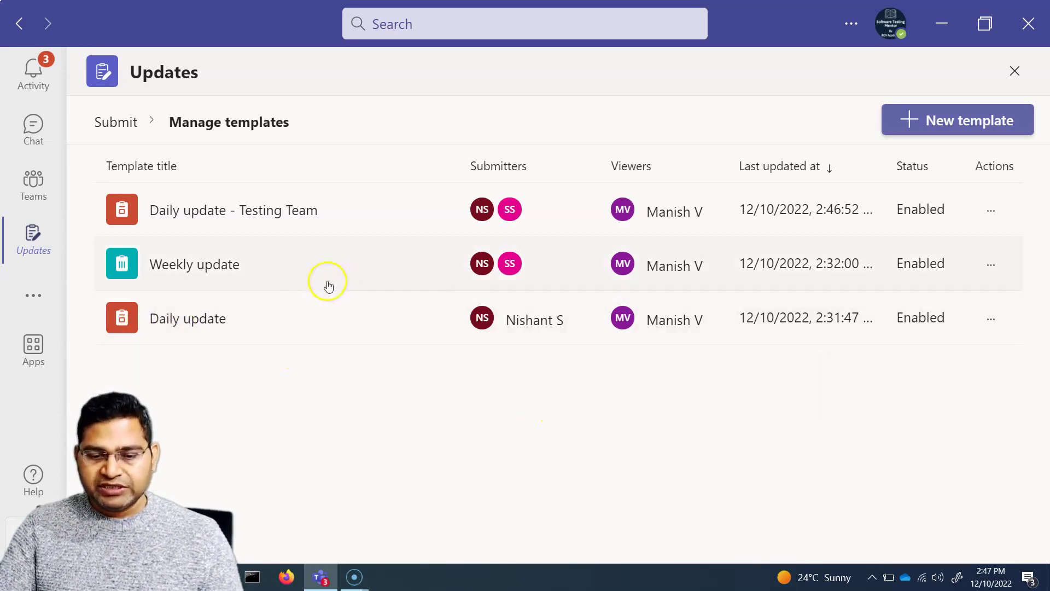